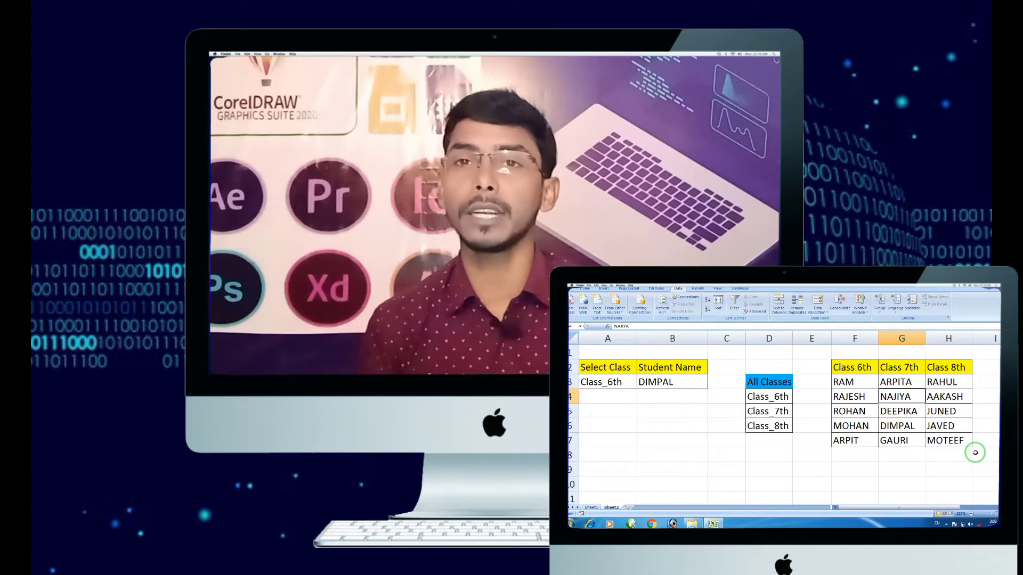
- Choose Class_7th in cell A3 and pick the first student of that class from the drop-down list in B3
left_click(615, 386)
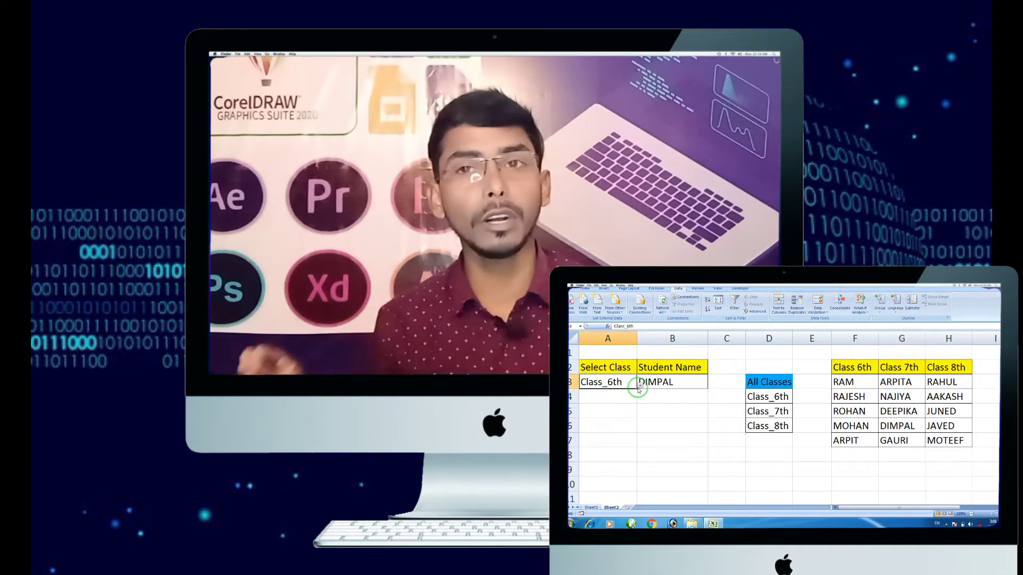
left_click(640, 387)
left_click(632, 404)
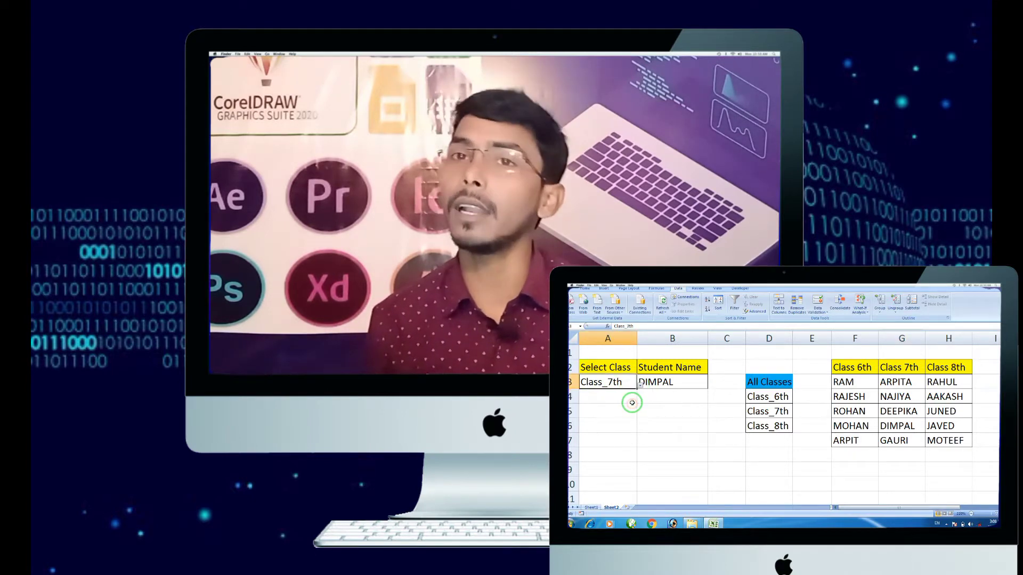
left_click_drag(887, 382, 888, 436)
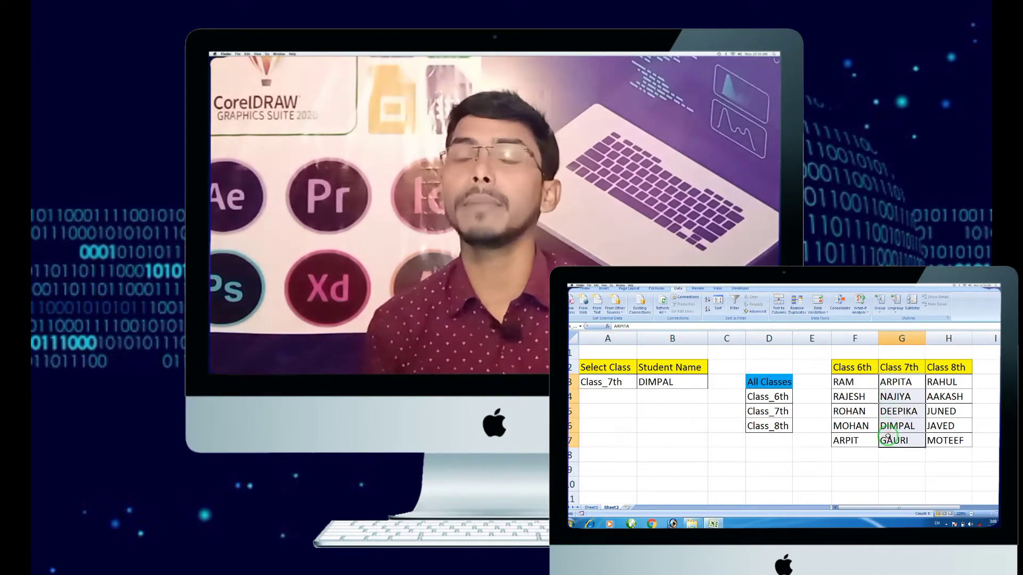
left_click(672, 381)
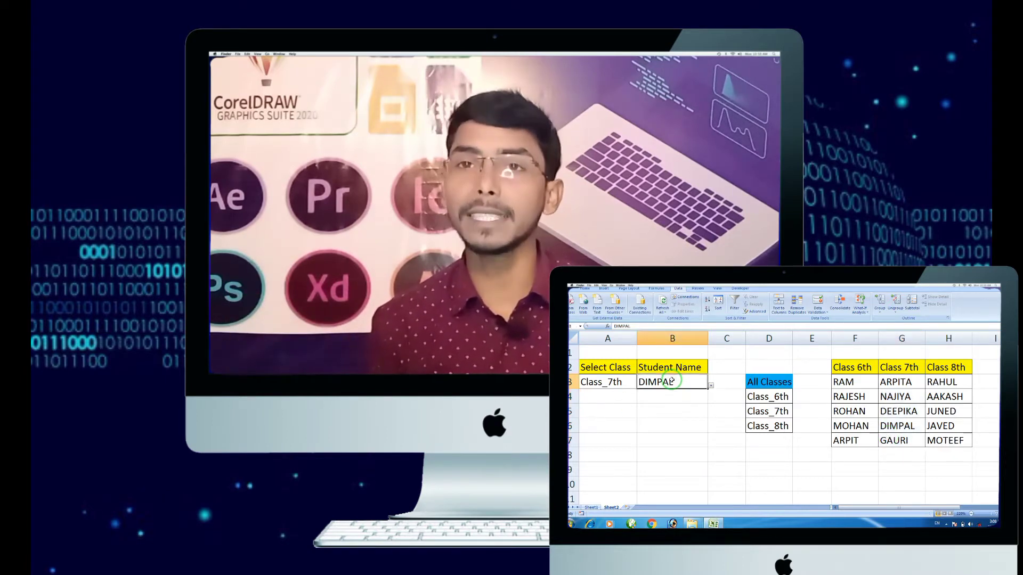
left_click(711, 385)
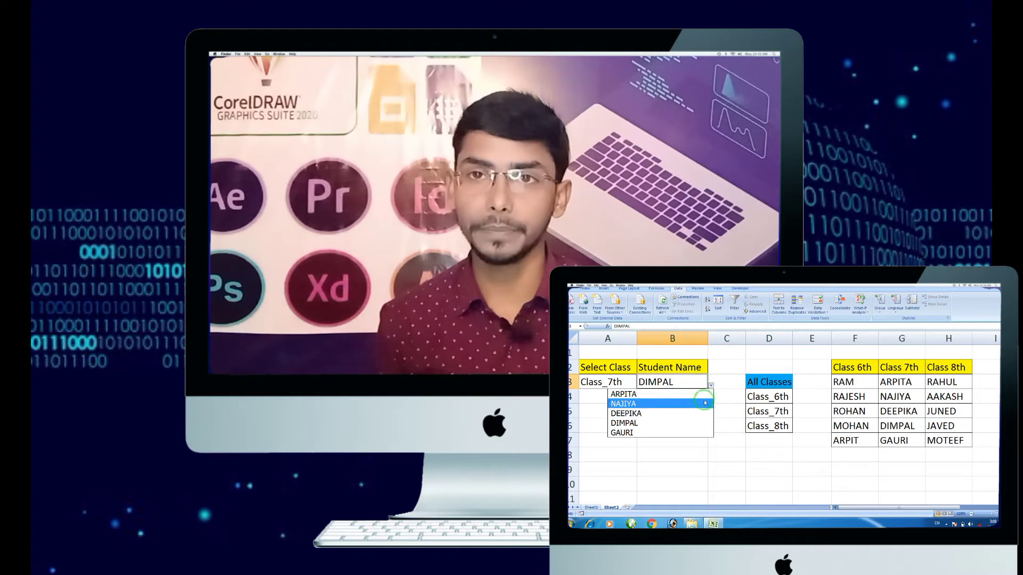
left_click(695, 423)
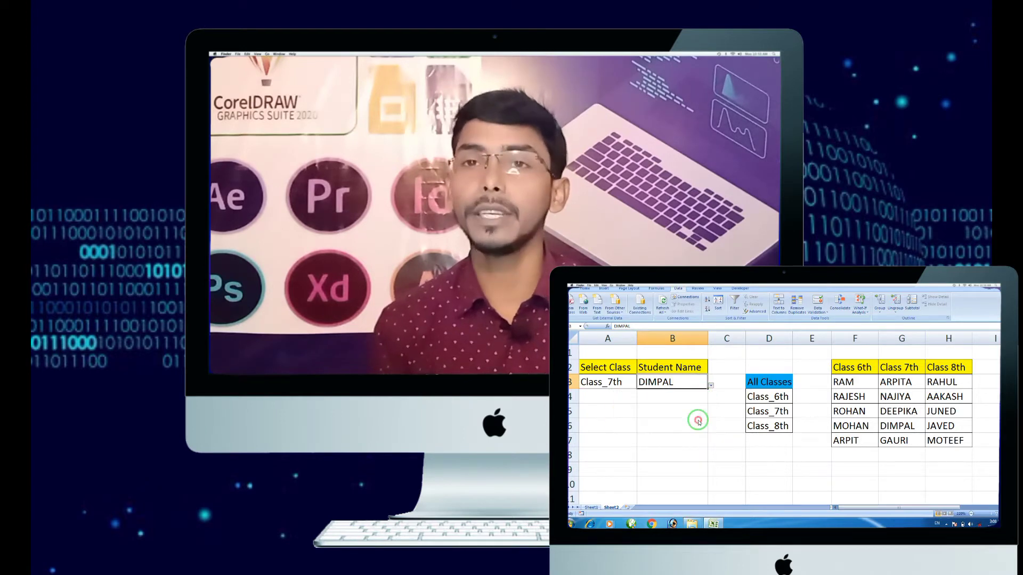
left_click(710, 385)
left_click(692, 396)
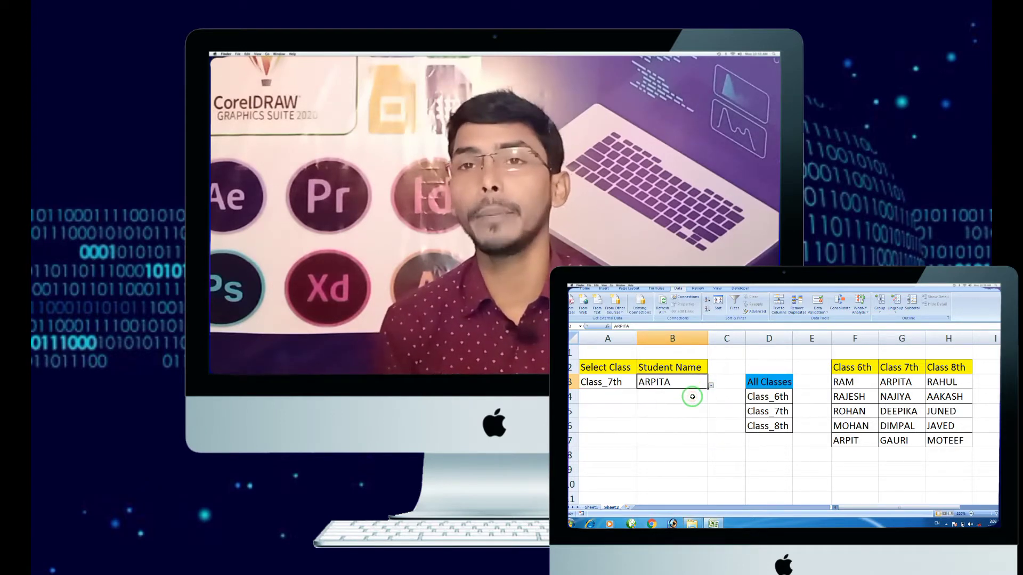
- Switch cell A3 to Class_8th and pick the third student of that class from the drop-down list in B3
left_click(612, 382)
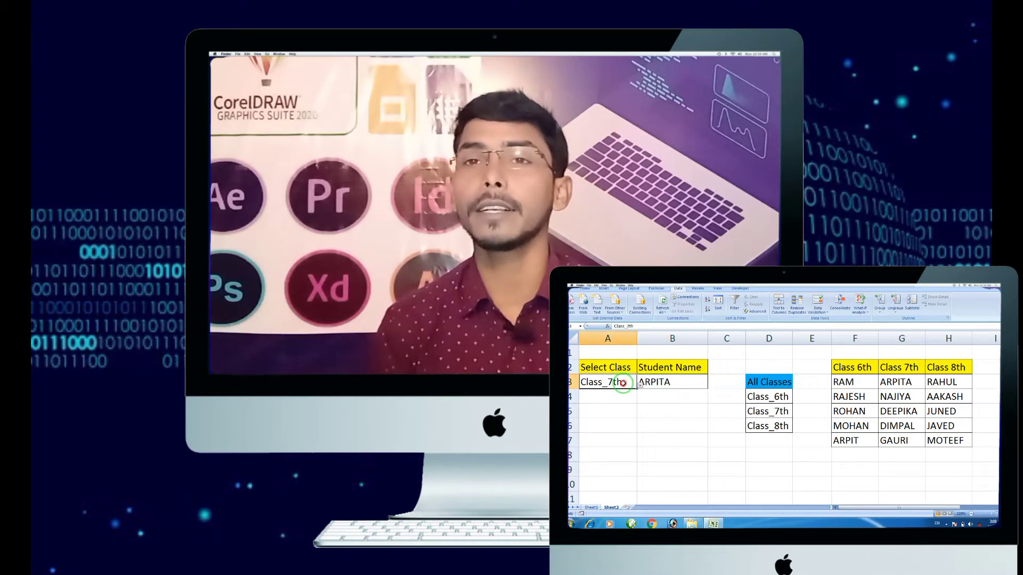
left_click(640, 386)
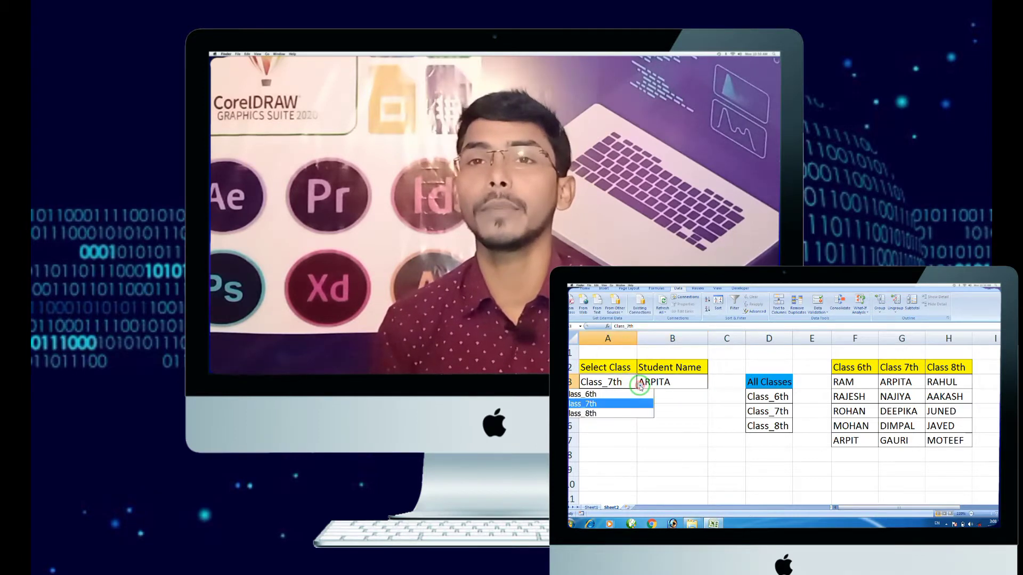
left_click(626, 413)
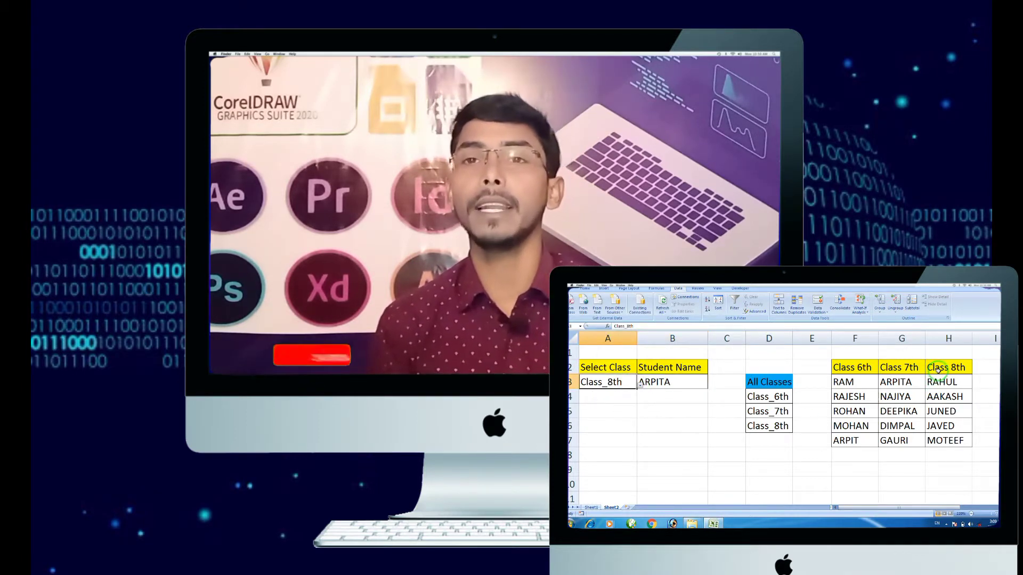
left_click_drag(938, 369, 944, 440)
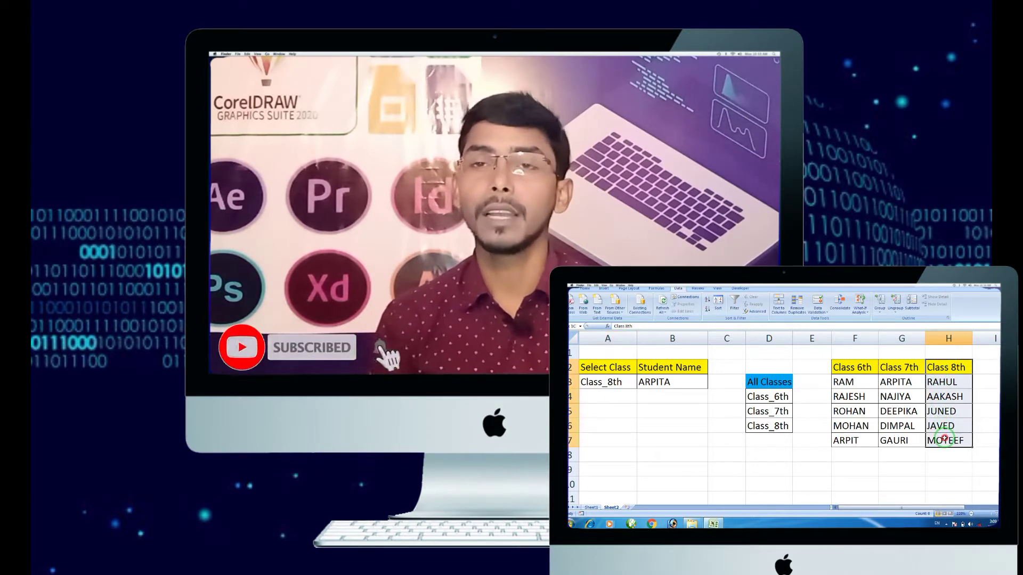
left_click(669, 384)
left_click(712, 386)
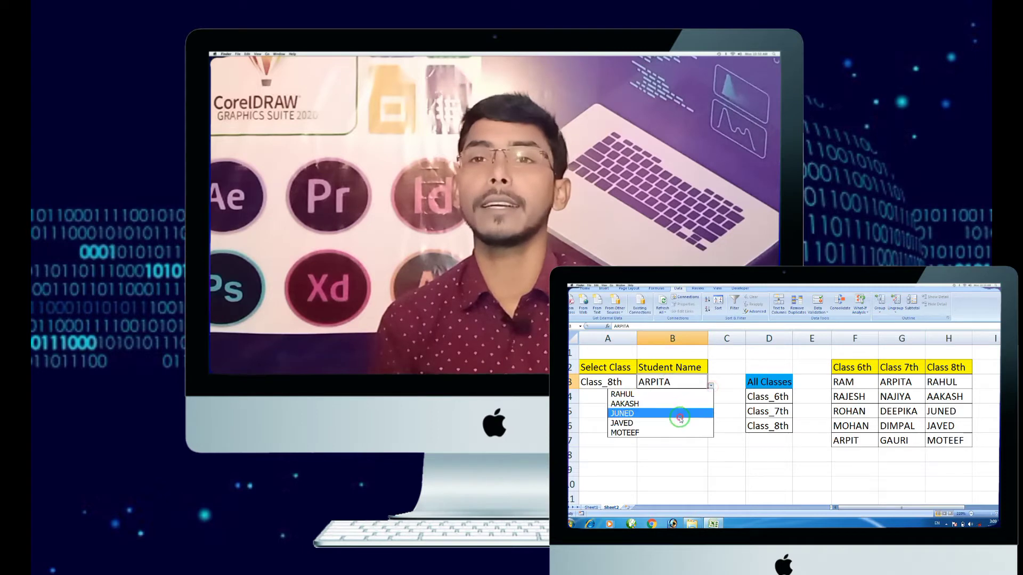
left_click(678, 415)
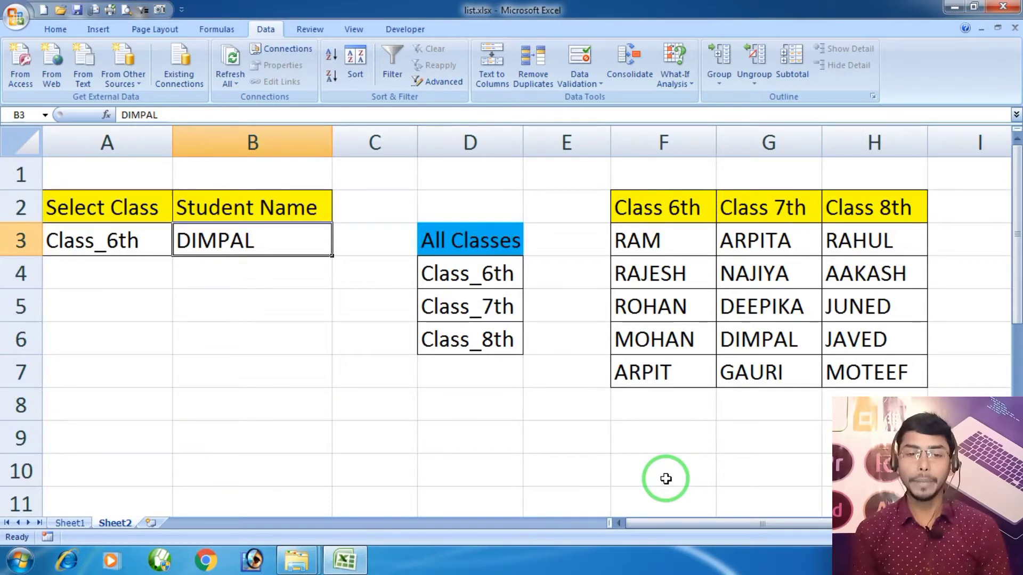
left_click(119, 234)
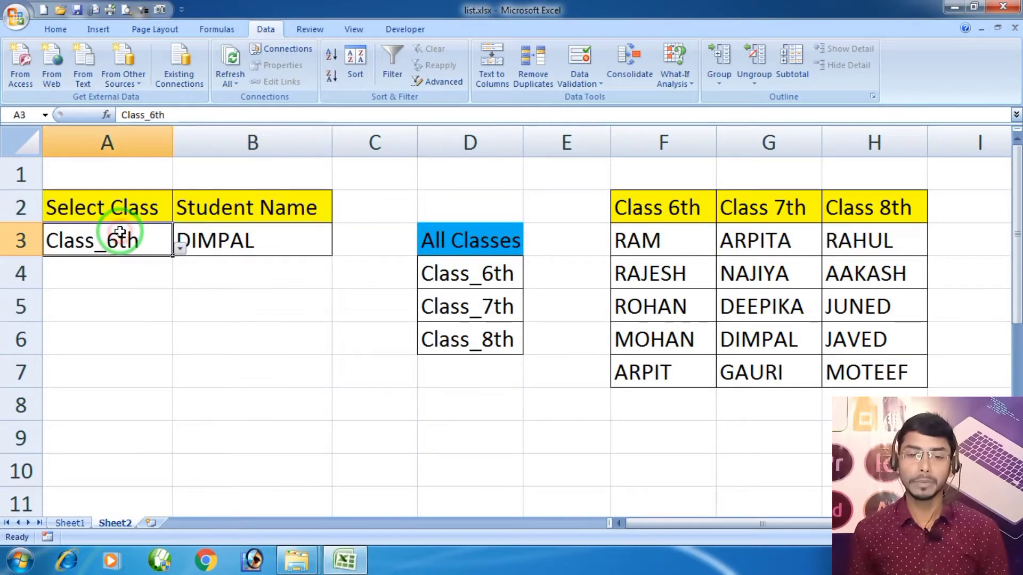
left_click(255, 208)
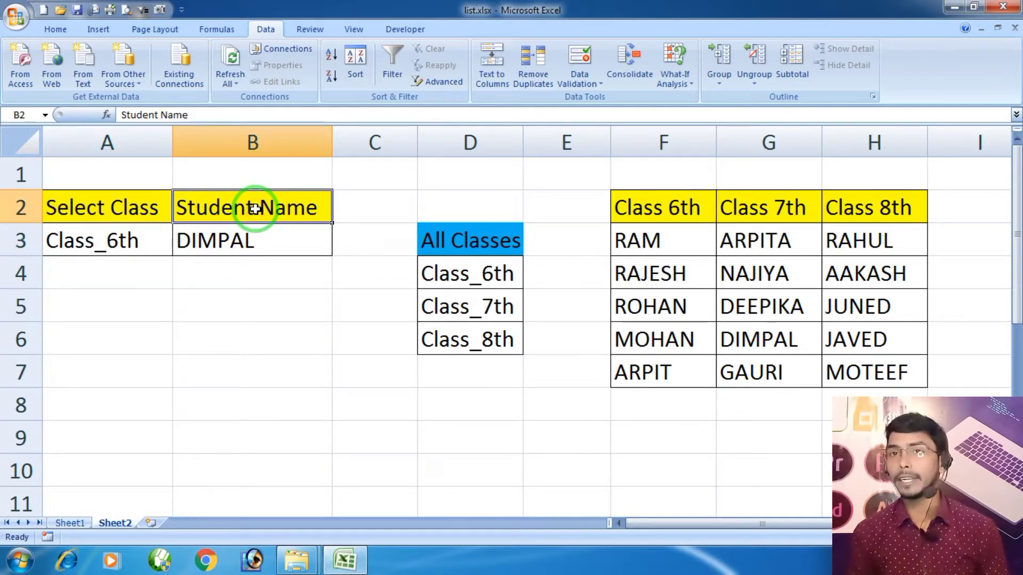
left_click(817, 282)
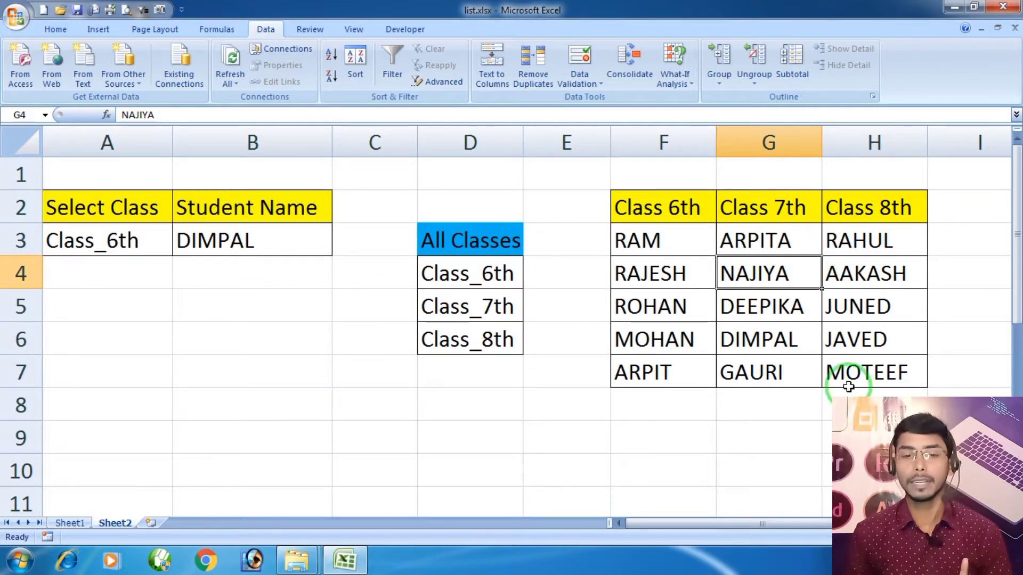
- Set the Select Class cell to Class_7th and choose the first Class 7th student under Student Name
left_click(120, 248)
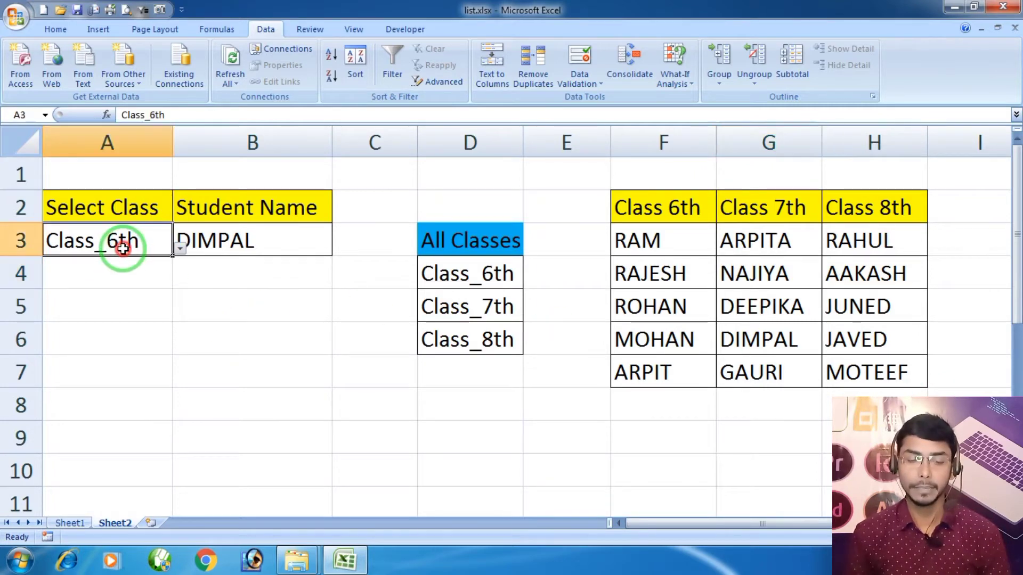
left_click(179, 248)
left_click(161, 288)
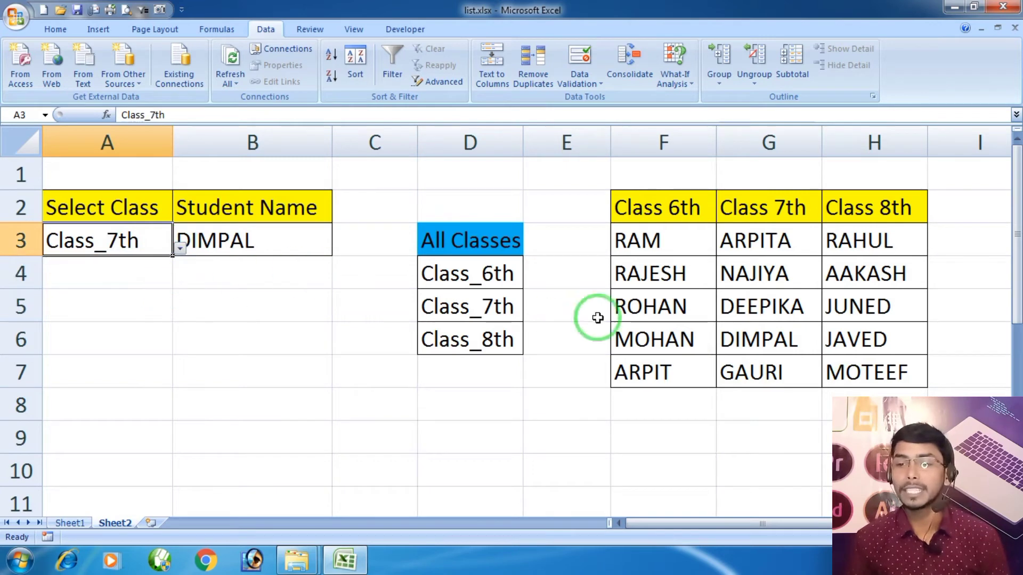
left_click_drag(735, 242, 737, 362)
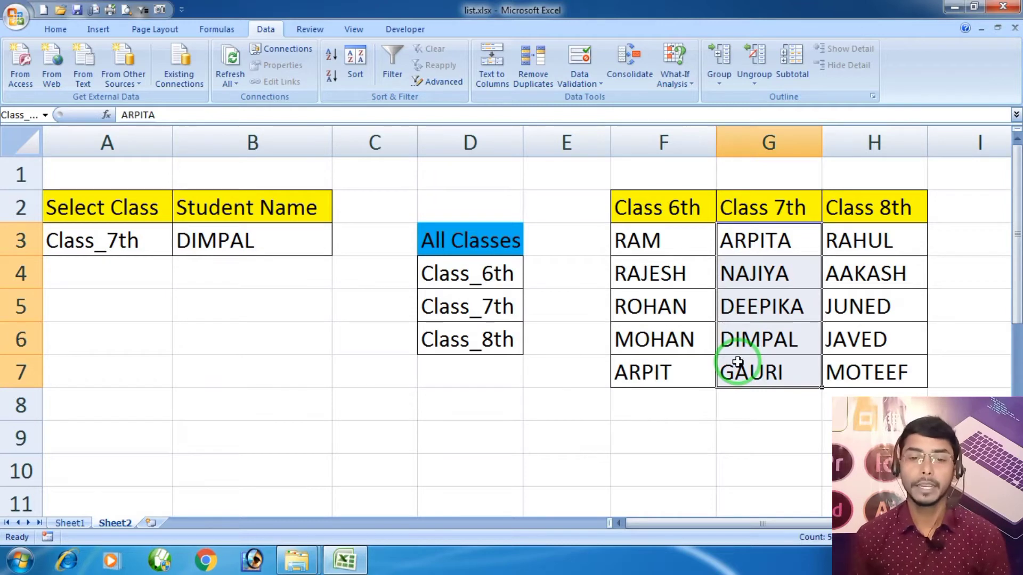
left_click(251, 237)
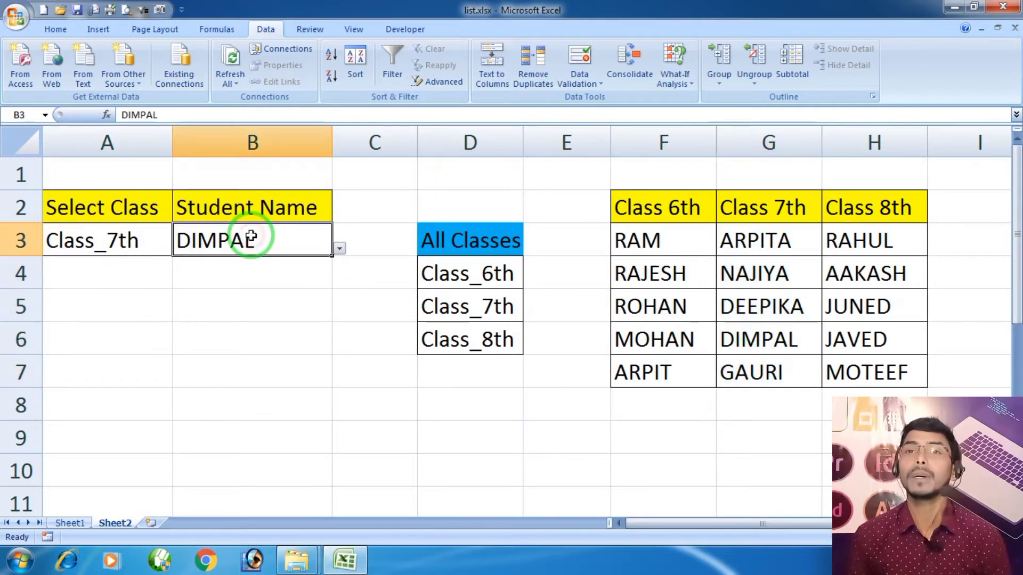
left_click(339, 249)
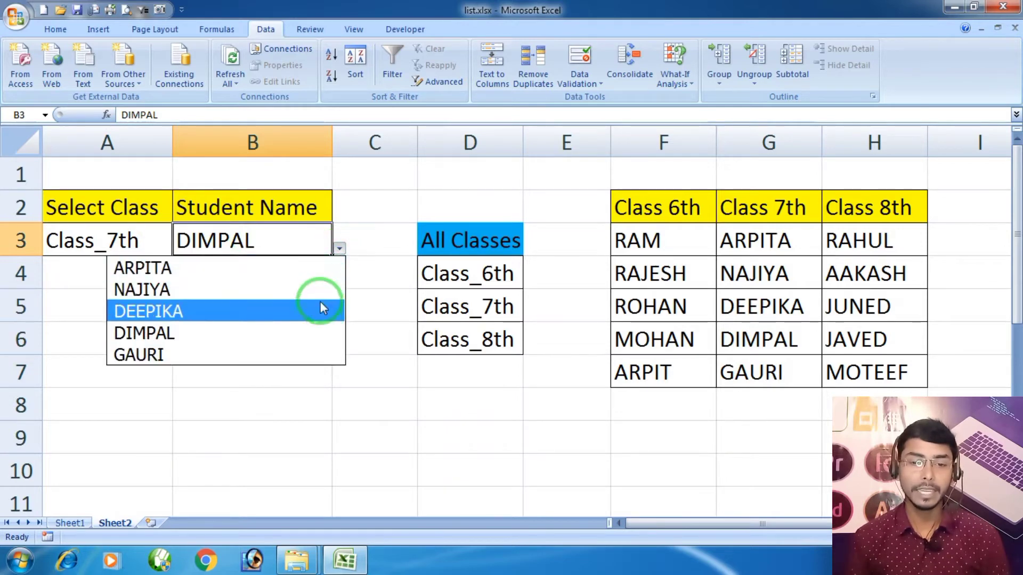
left_click(311, 328)
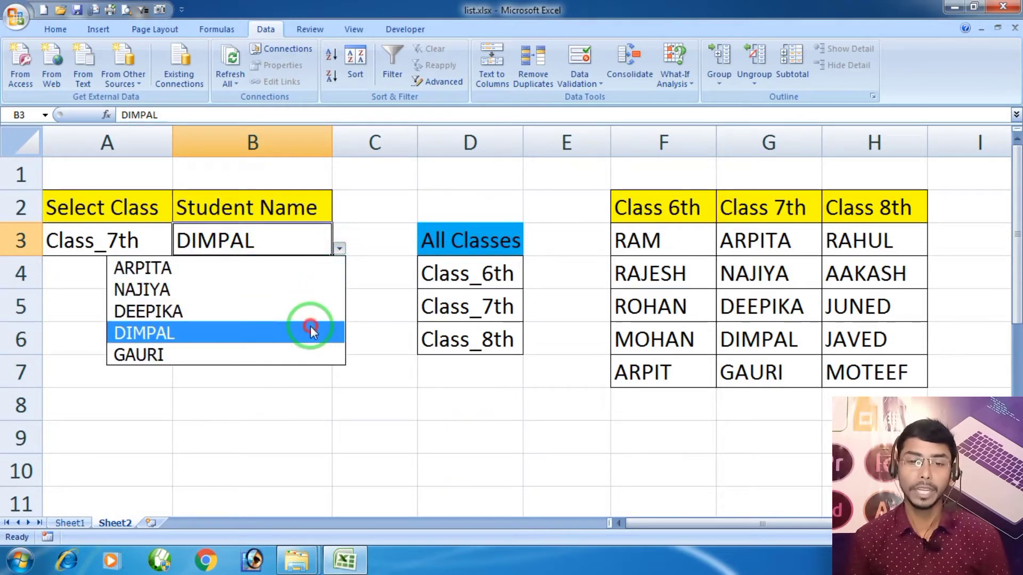
left_click(339, 249)
left_click(296, 273)
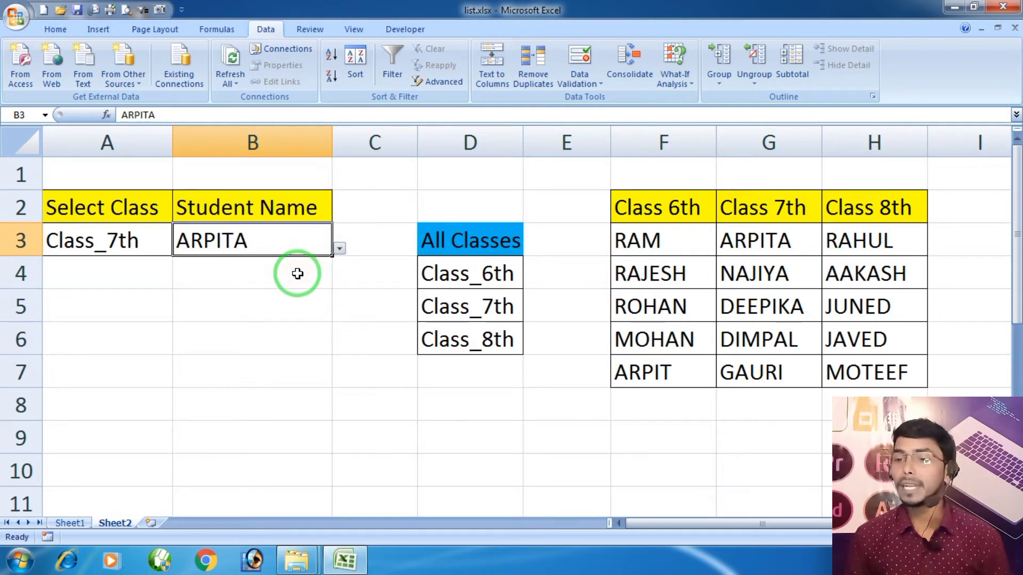
- Set the Select Class cell to Class_8th and choose a Class 8th student under Student Name
left_click(140, 242)
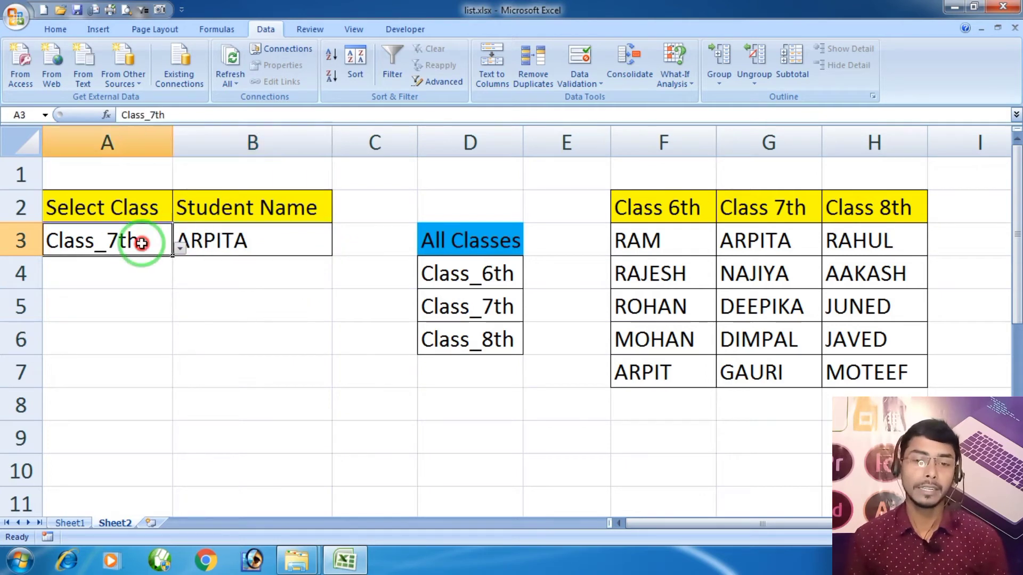
left_click(179, 249)
left_click(147, 311)
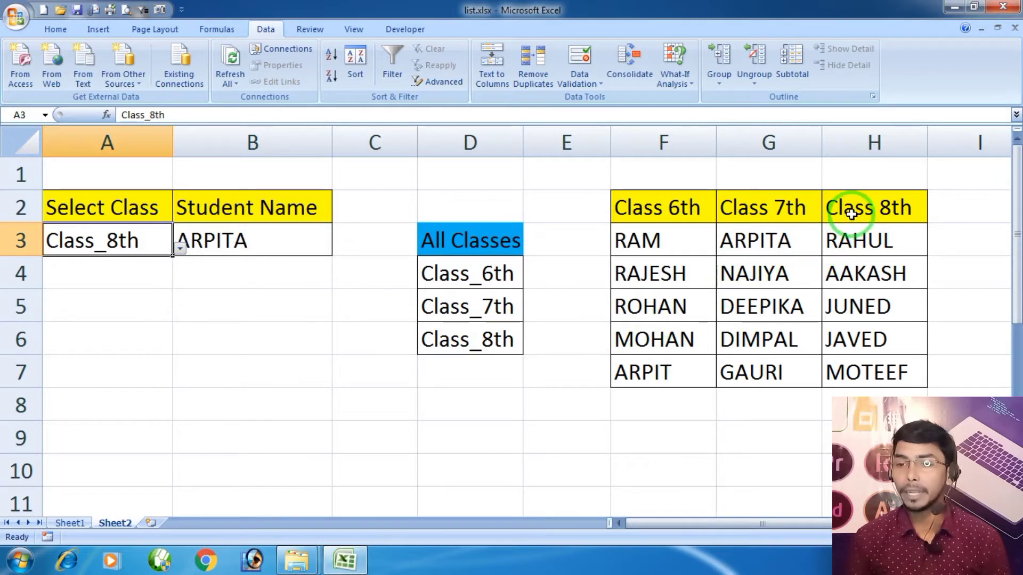
left_click_drag(850, 217, 865, 366)
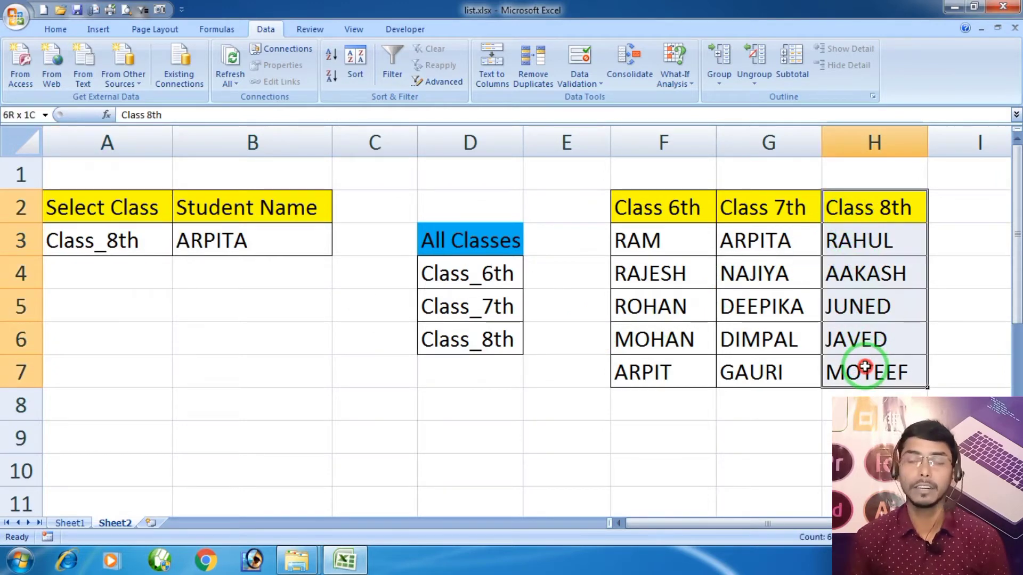
left_click(243, 250)
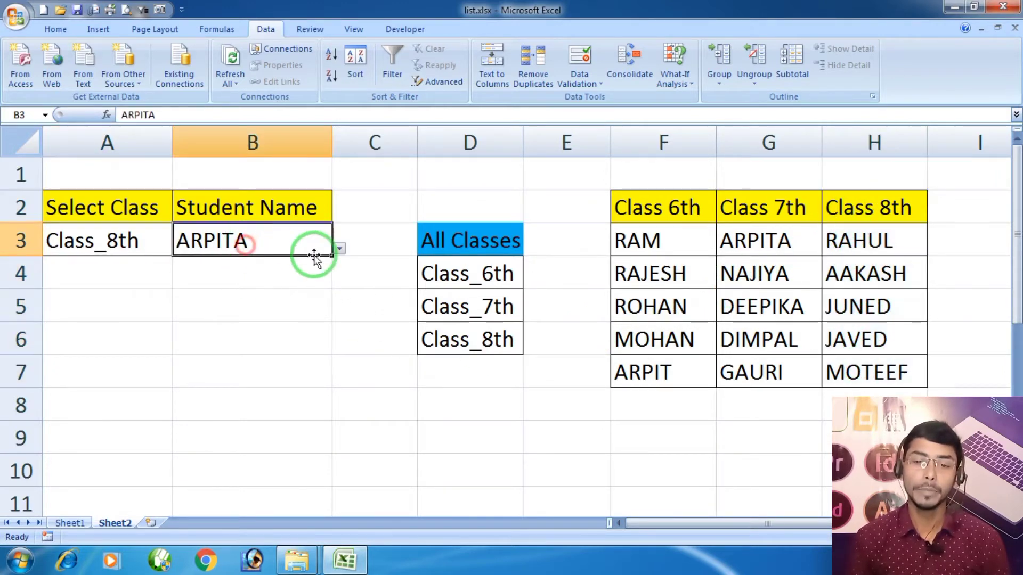
left_click(340, 249)
left_click(269, 319)
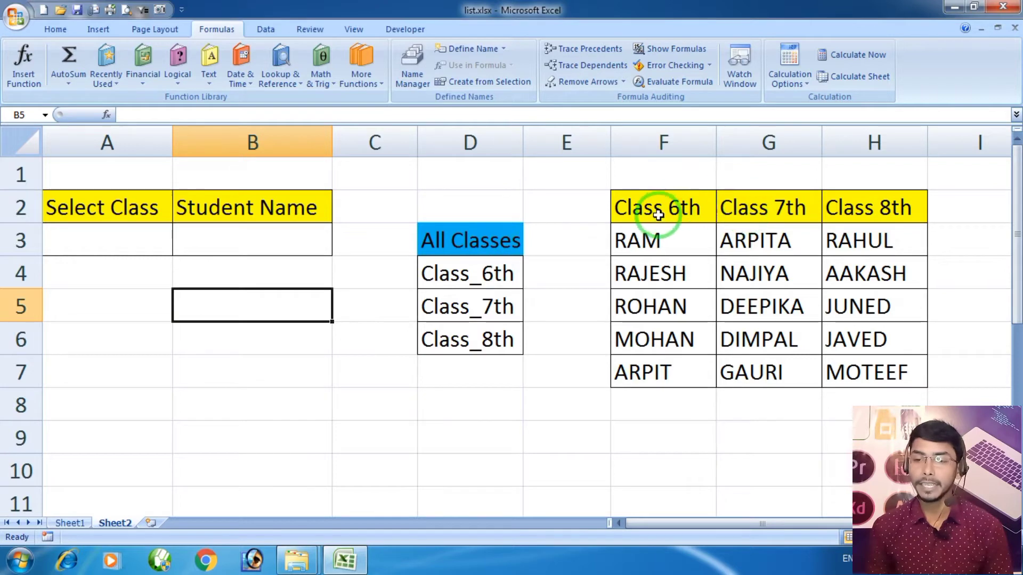
left_click_drag(658, 206, 867, 205)
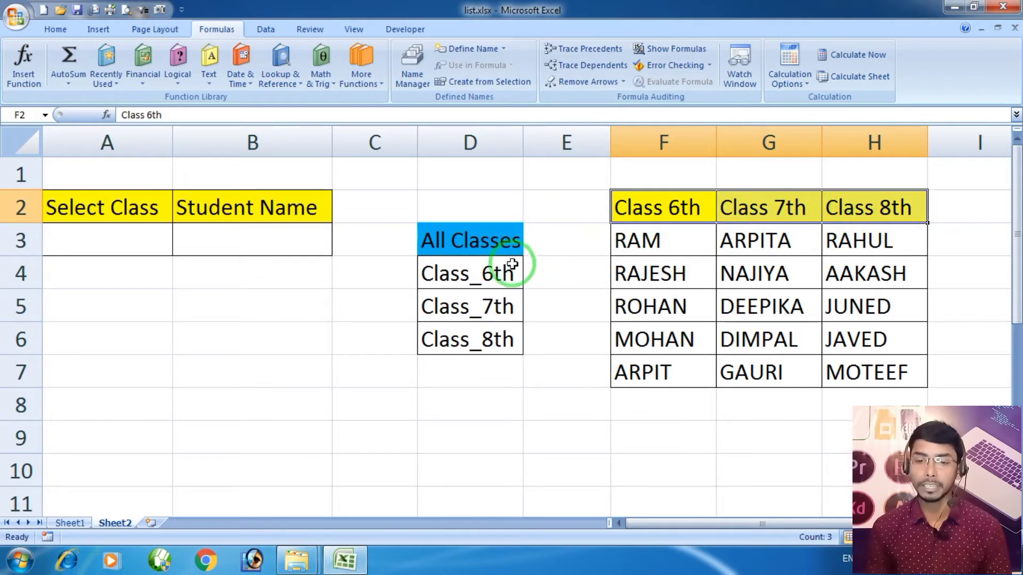
left_click_drag(509, 277, 489, 340)
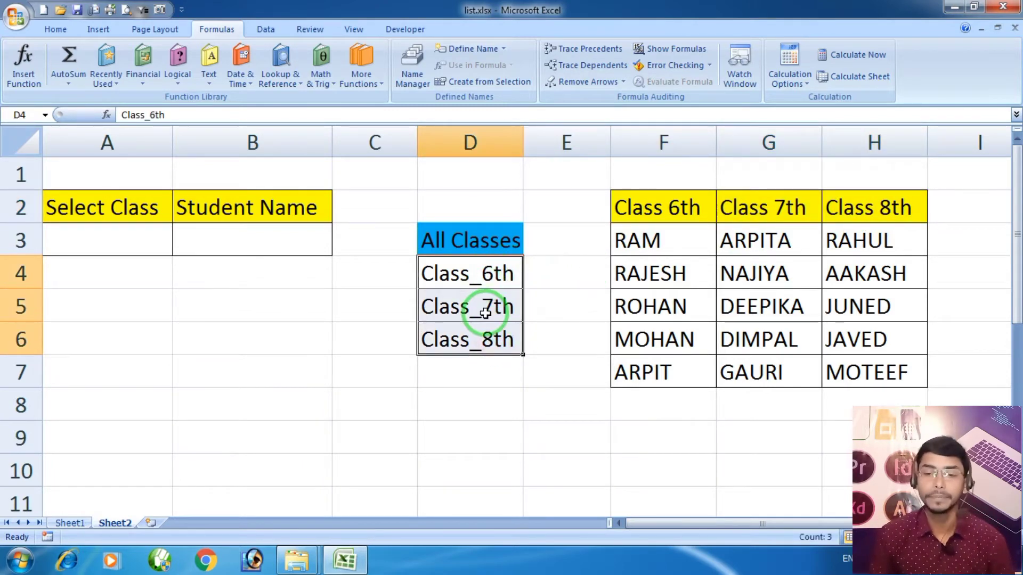
left_click(569, 271)
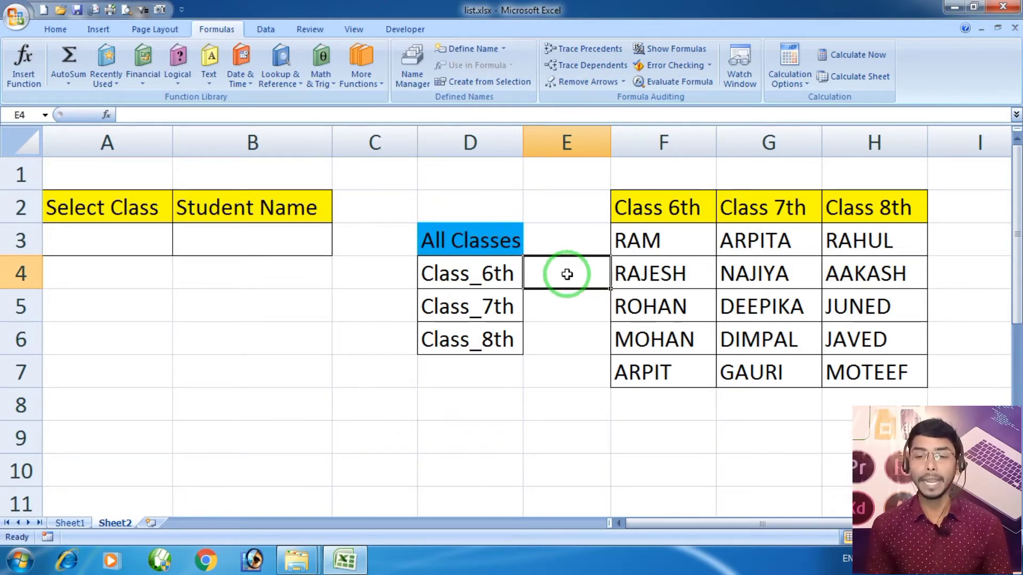
- Create a named range from the All Classes list in D3:D6, taking the name from the top row
left_click_drag(487, 237, 489, 336)
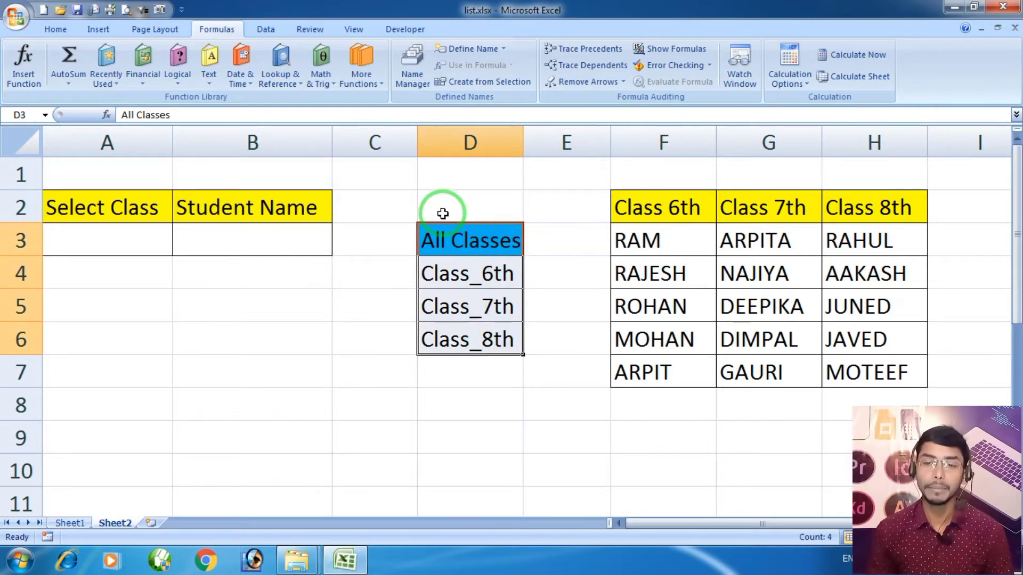
left_click(475, 84)
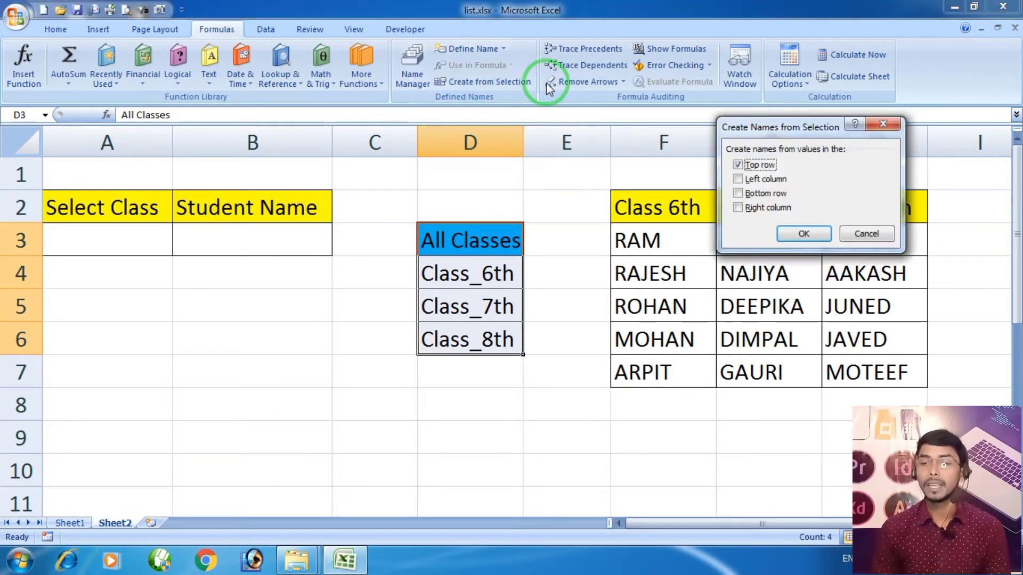
left_click(827, 123)
left_click_drag(827, 122, 672, 207)
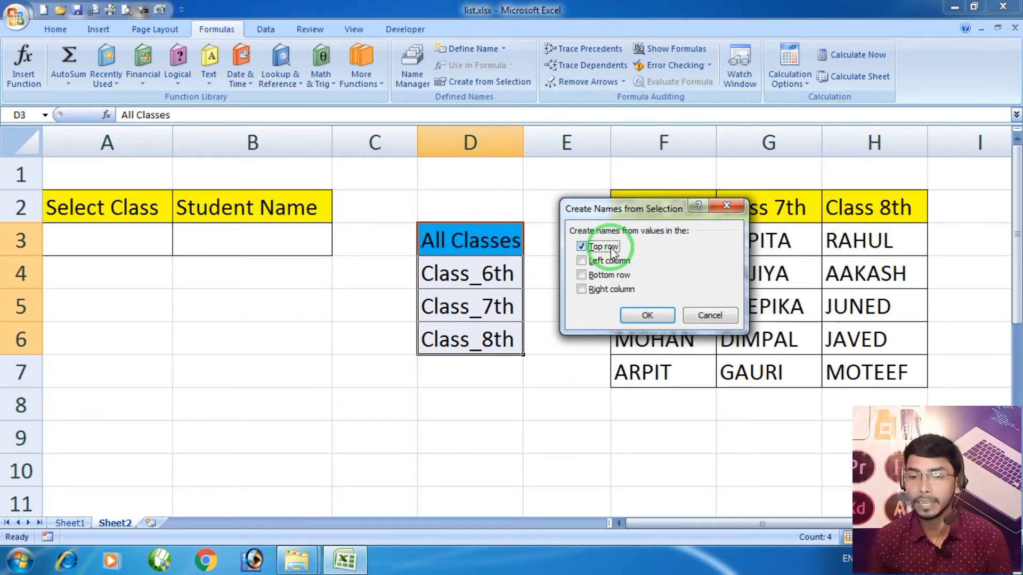
left_click(644, 315)
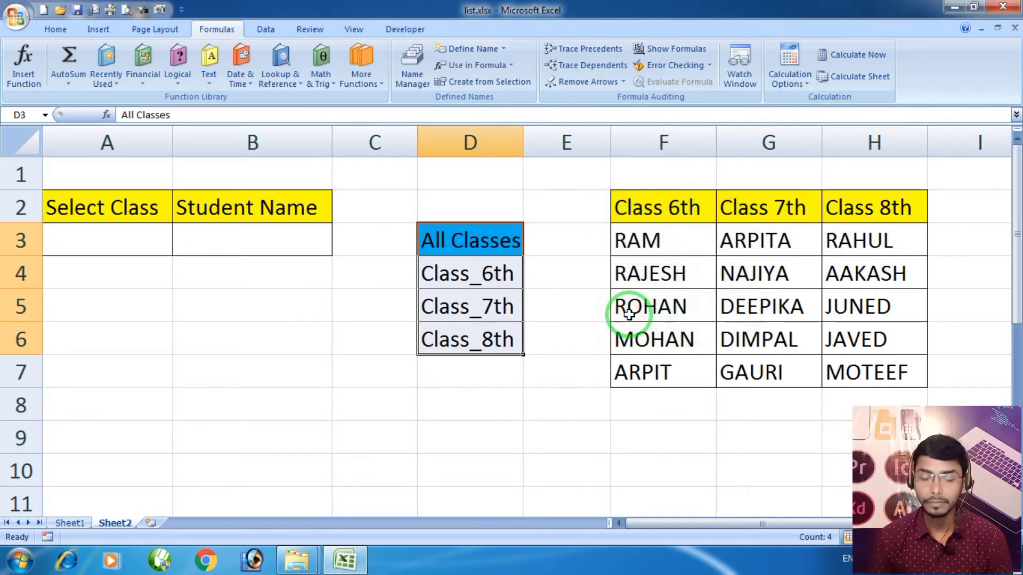
left_click(559, 267)
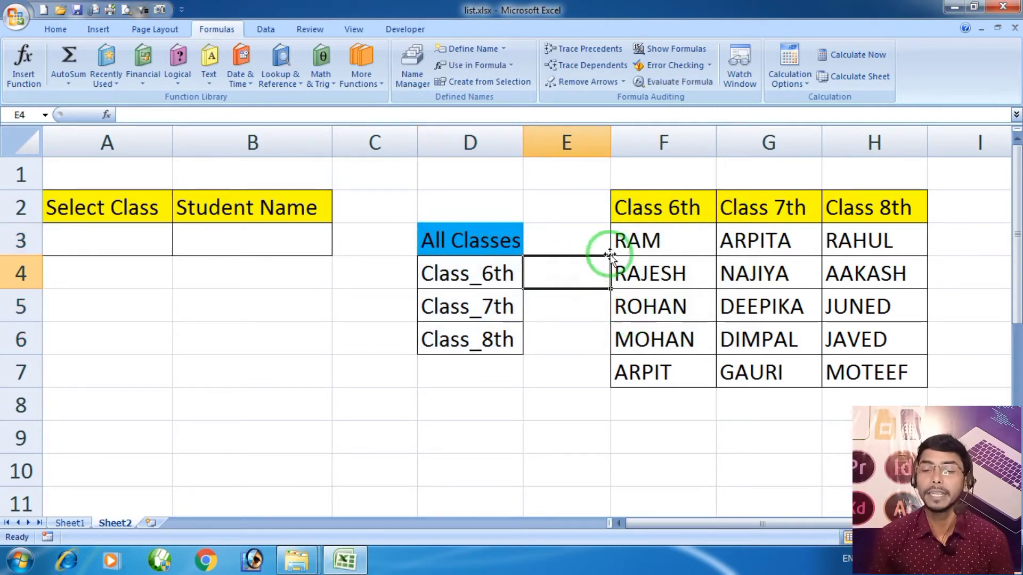
left_click_drag(447, 235, 447, 327)
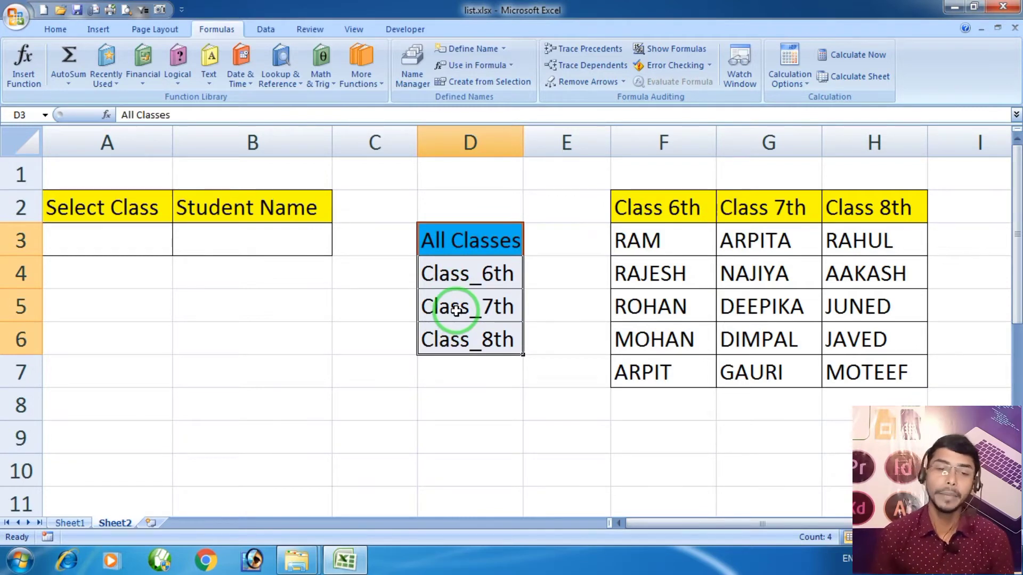
left_click(63, 239)
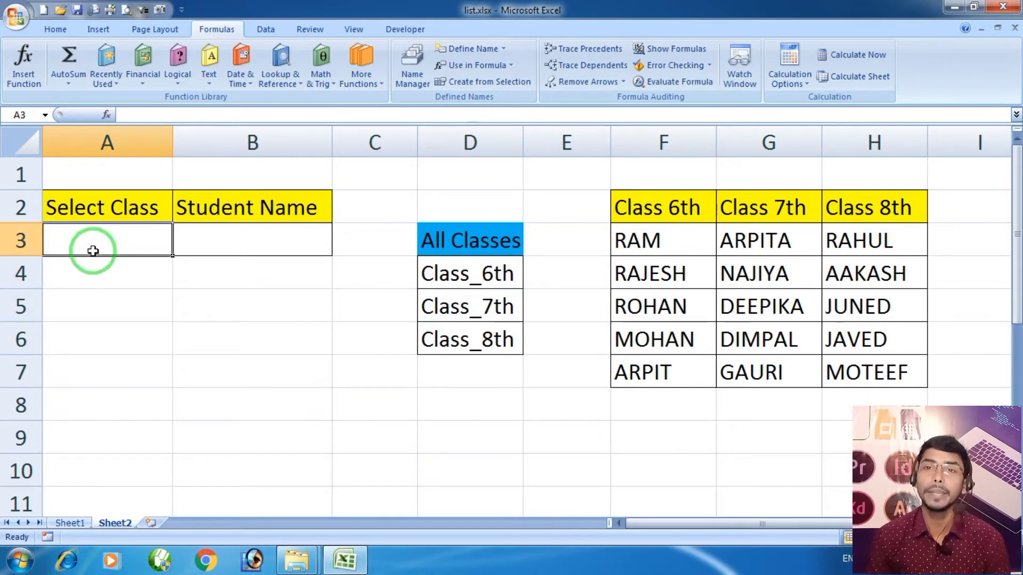
left_click(140, 284)
- Open data validation for the Select Class cell A3 and allow only List entries
left_click(132, 235)
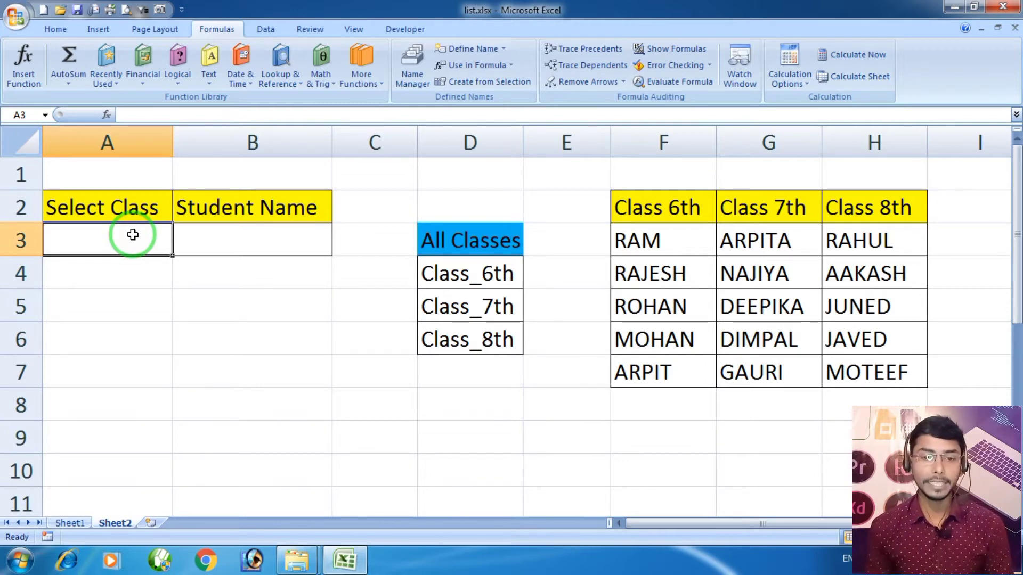
left_click(148, 237)
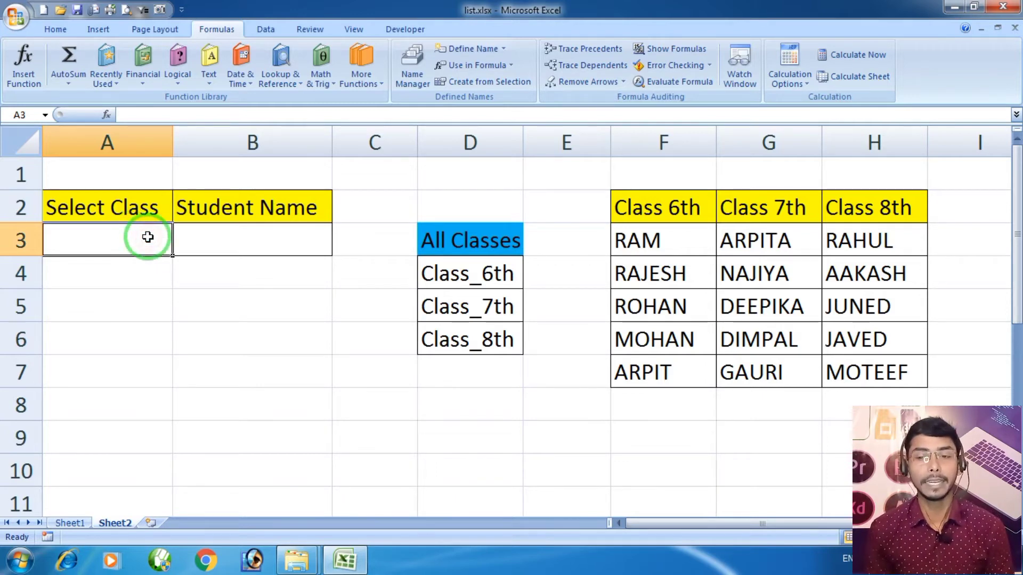
left_click(266, 29)
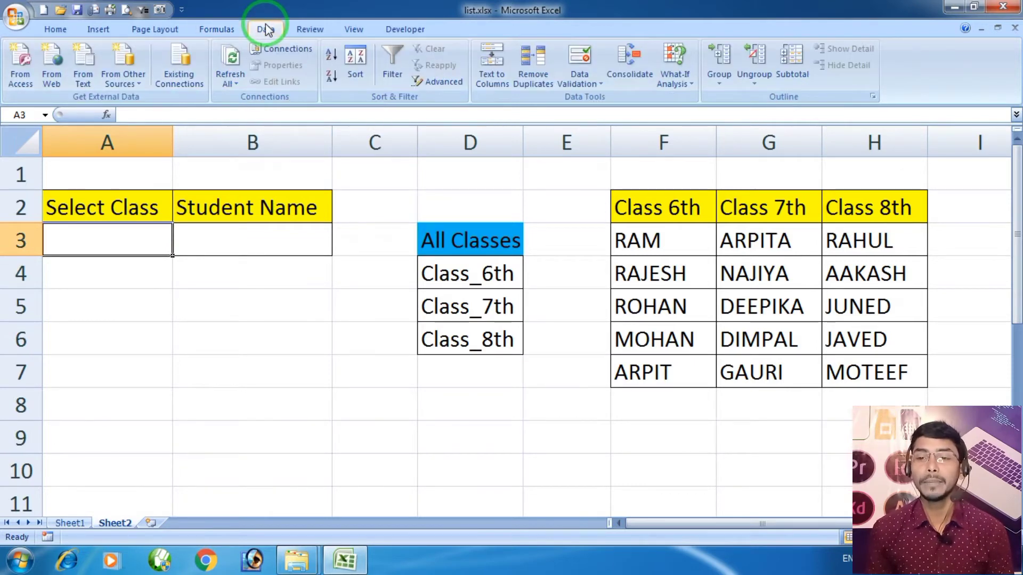
left_click(586, 59)
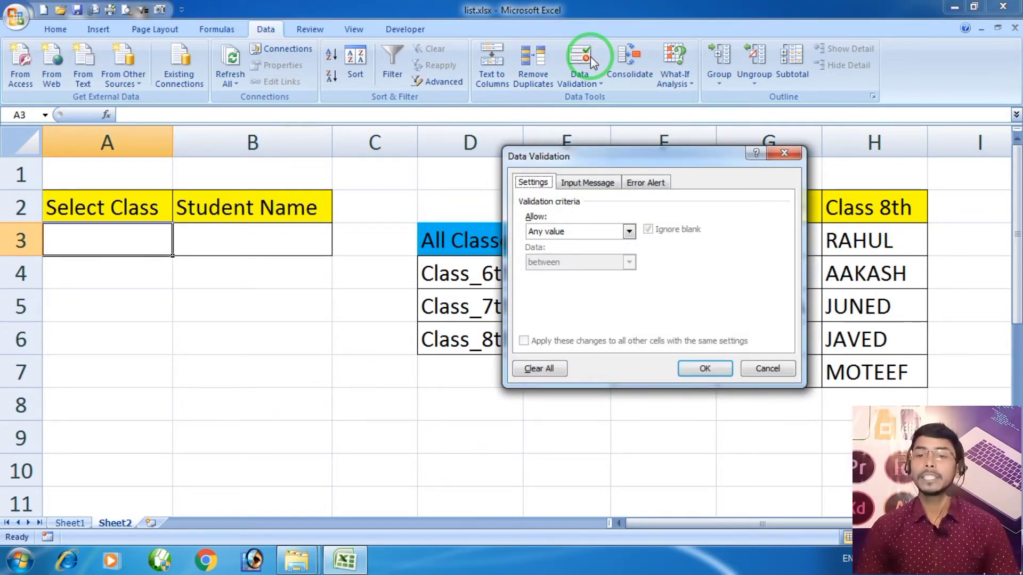
left_click(601, 233)
left_click(592, 274)
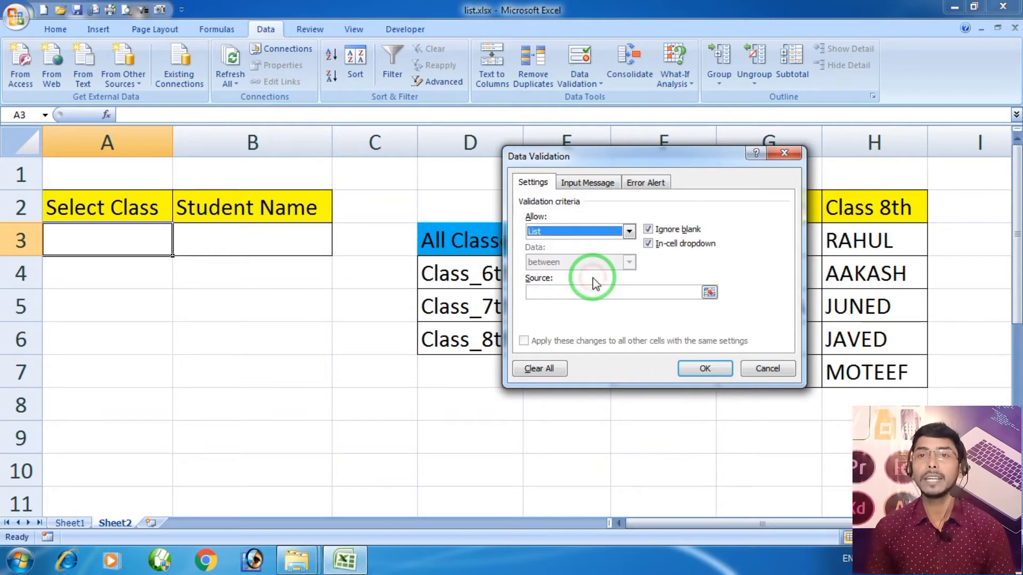
- Use the named range All_Classes as the list source for cell A3 and apply the validation
left_click(560, 290)
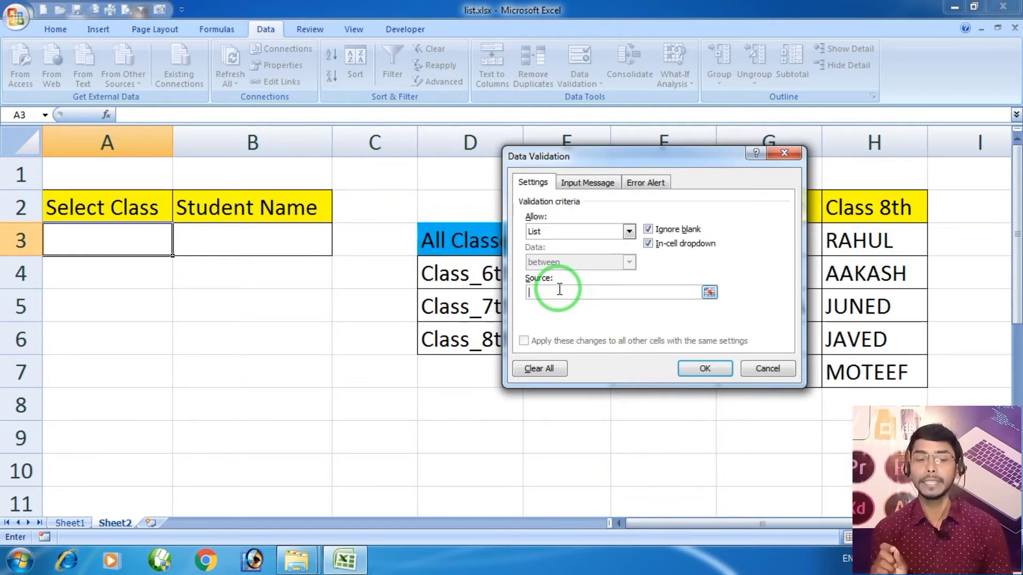
key("F3")
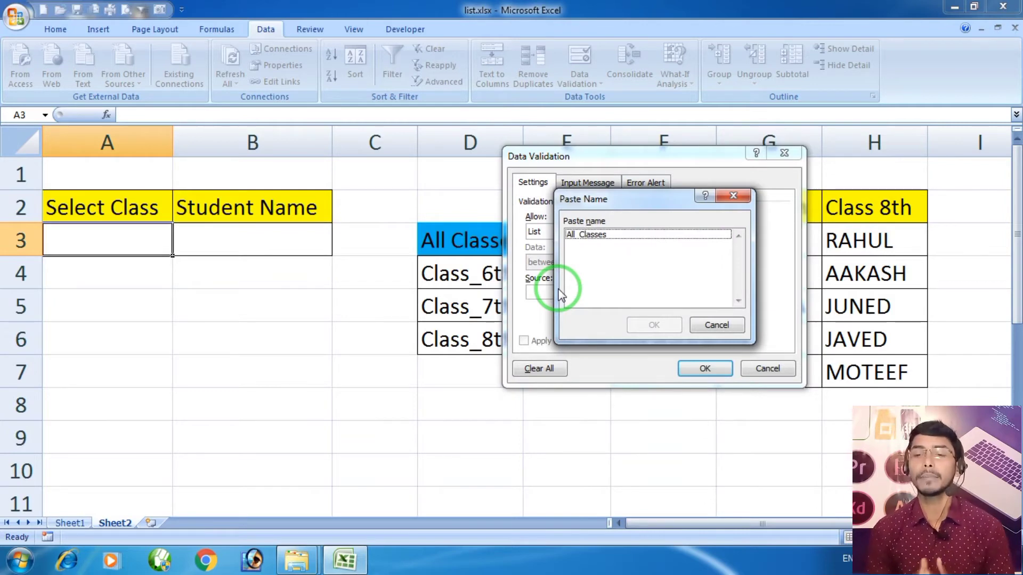
left_click_drag(605, 193, 773, 172)
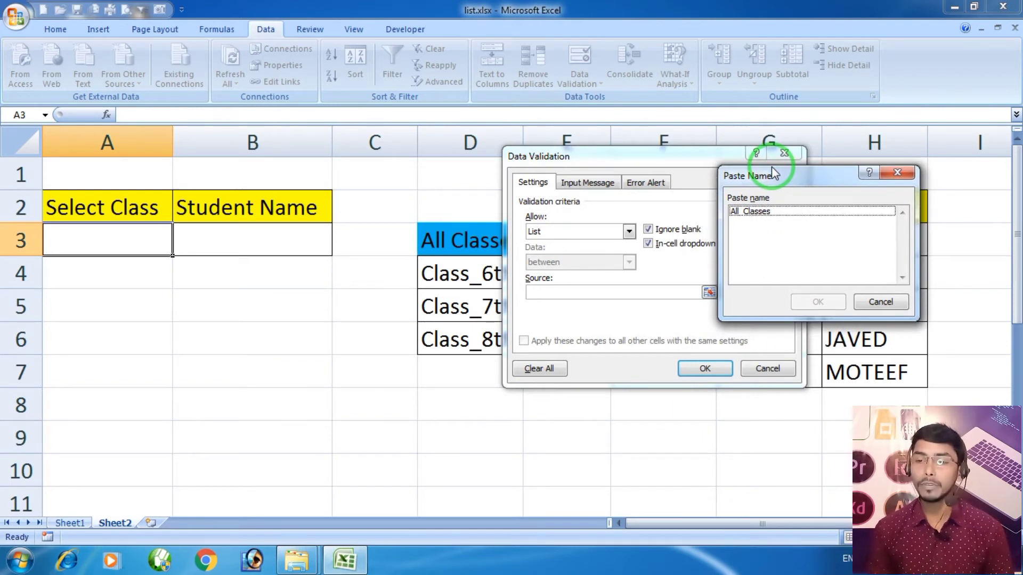
left_click(762, 215)
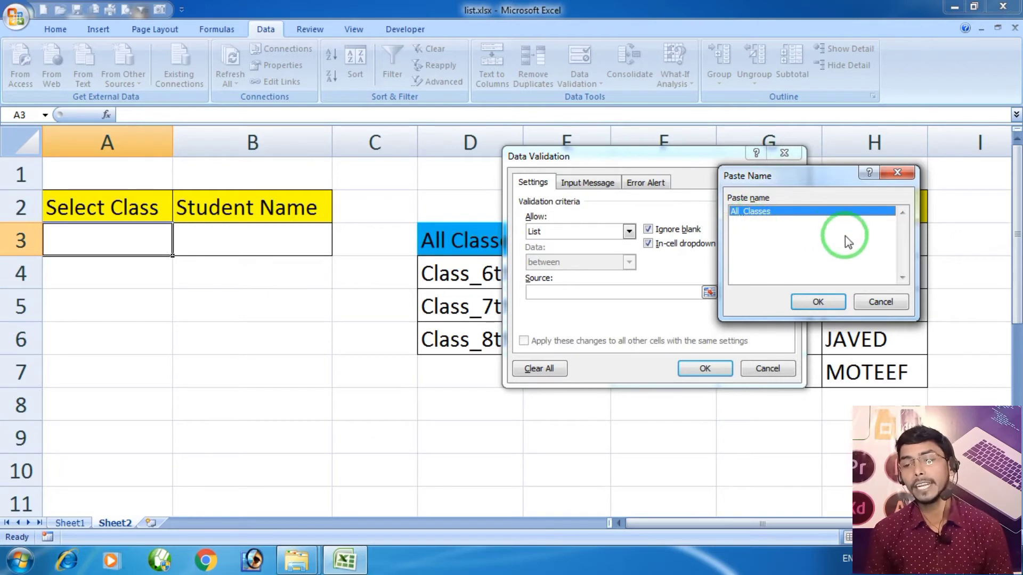
left_click(819, 303)
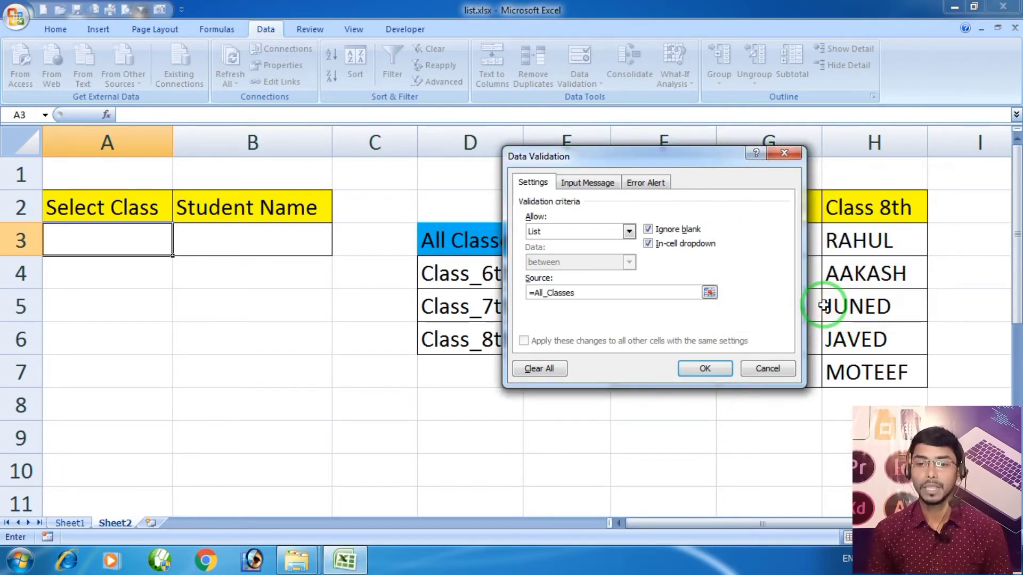
left_click(704, 368)
- Check the class options offered by the drop-down list in A3 against the All Classes list
left_click(479, 284)
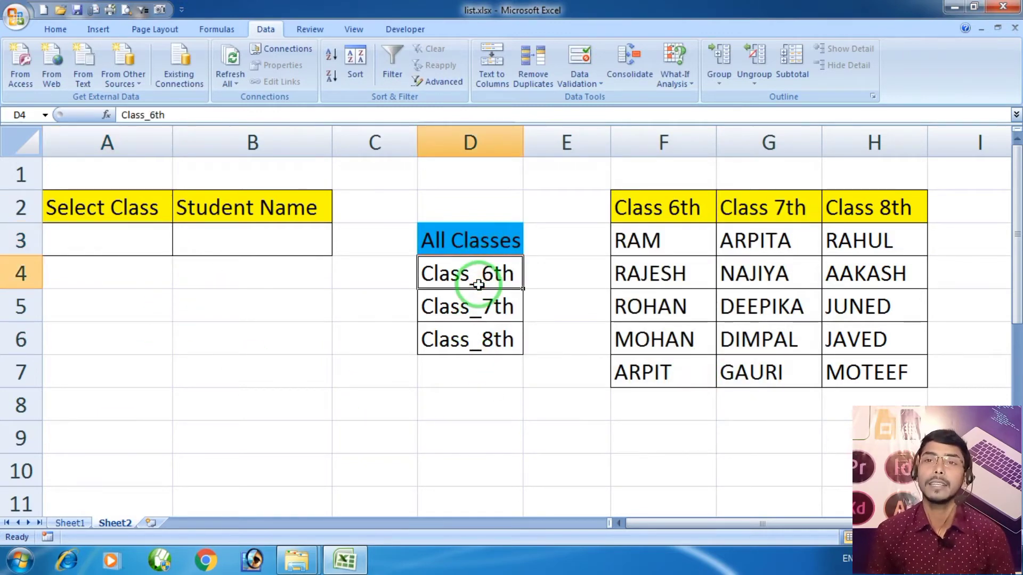
left_click(107, 238)
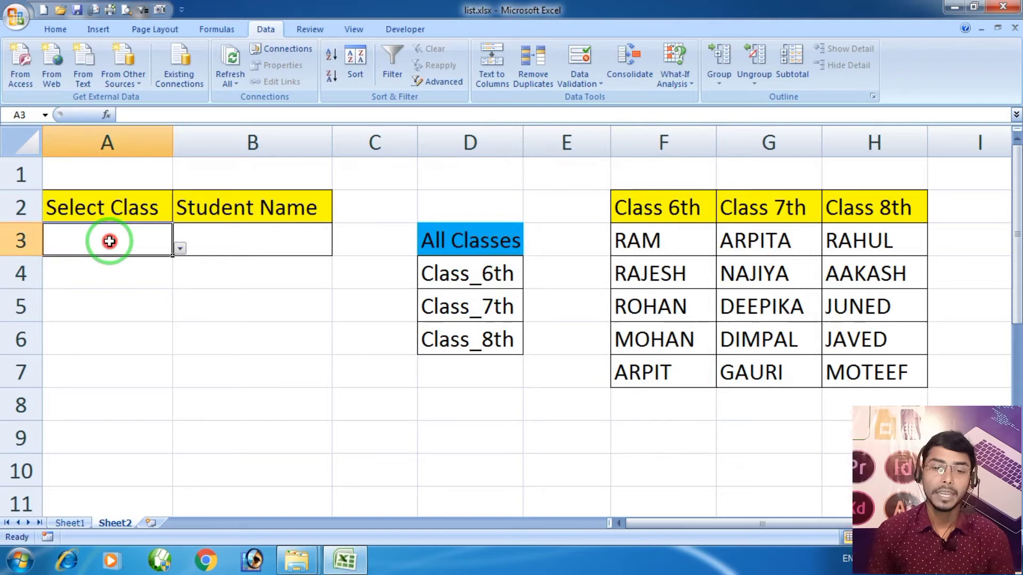
left_click(181, 248)
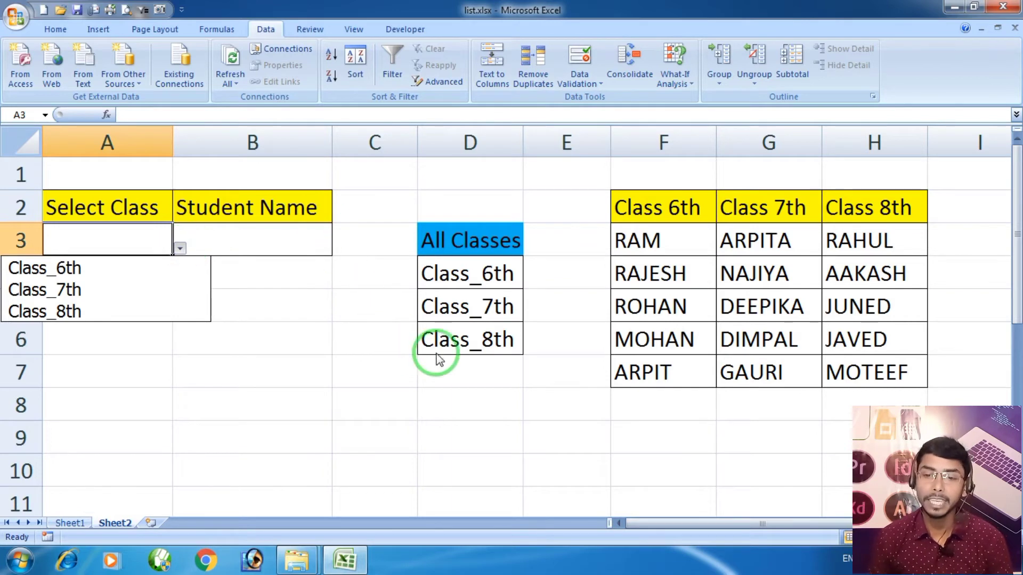
left_click(459, 342)
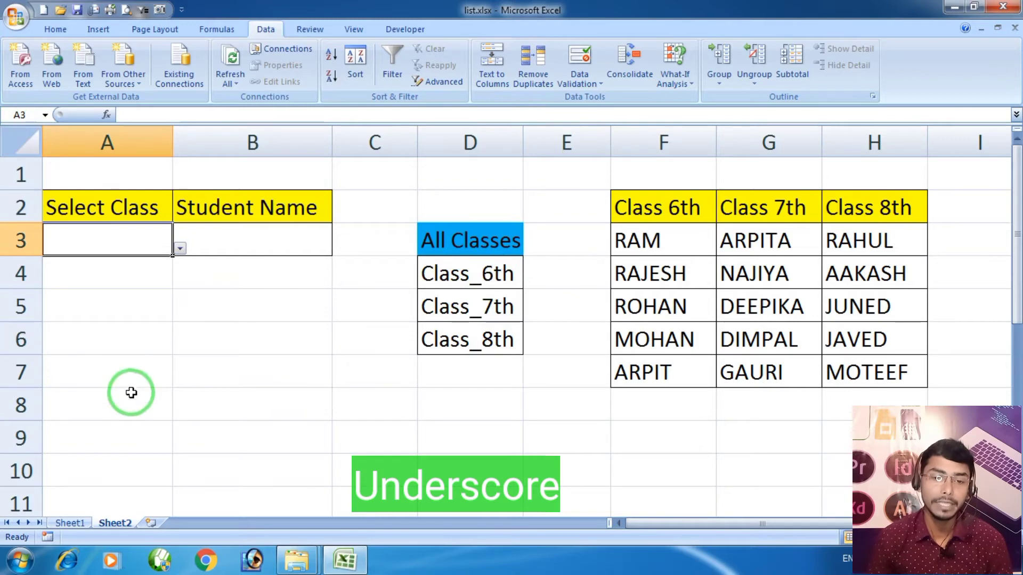
left_click(131, 338)
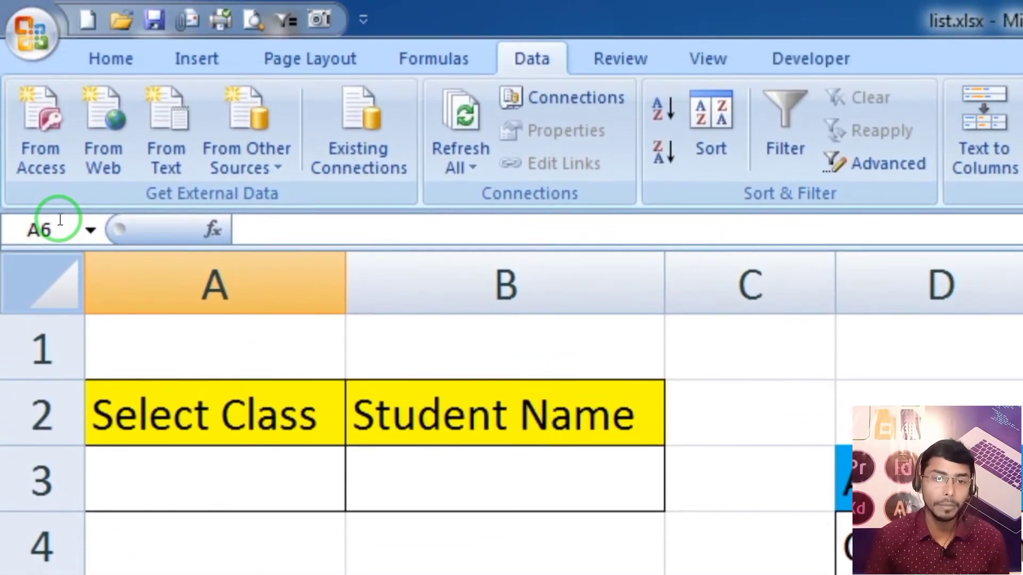
left_click(61, 119)
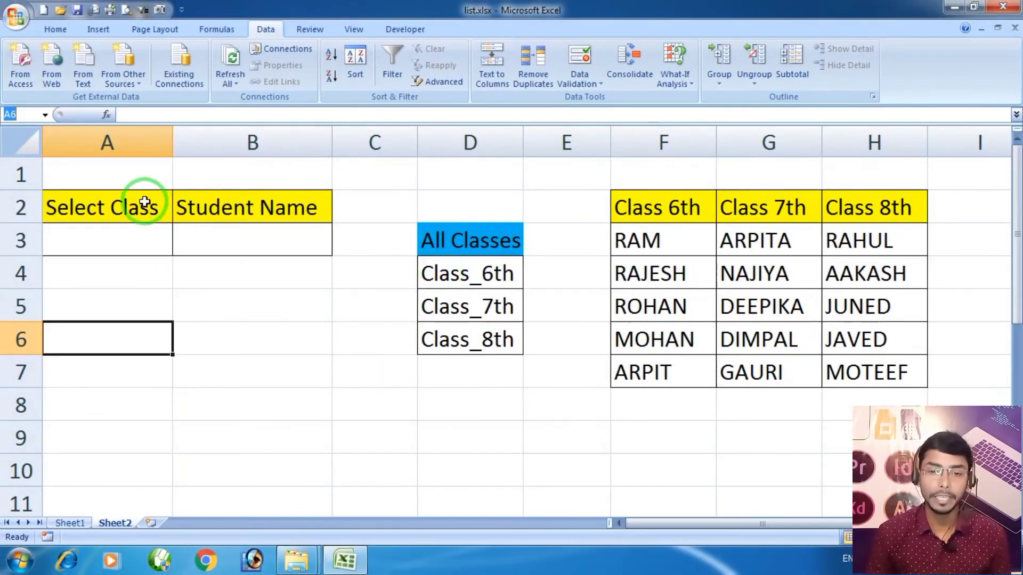
- Choose Class_7th from the Select Class drop-down list in A3
left_click(141, 240)
left_click(180, 249)
left_click(94, 288)
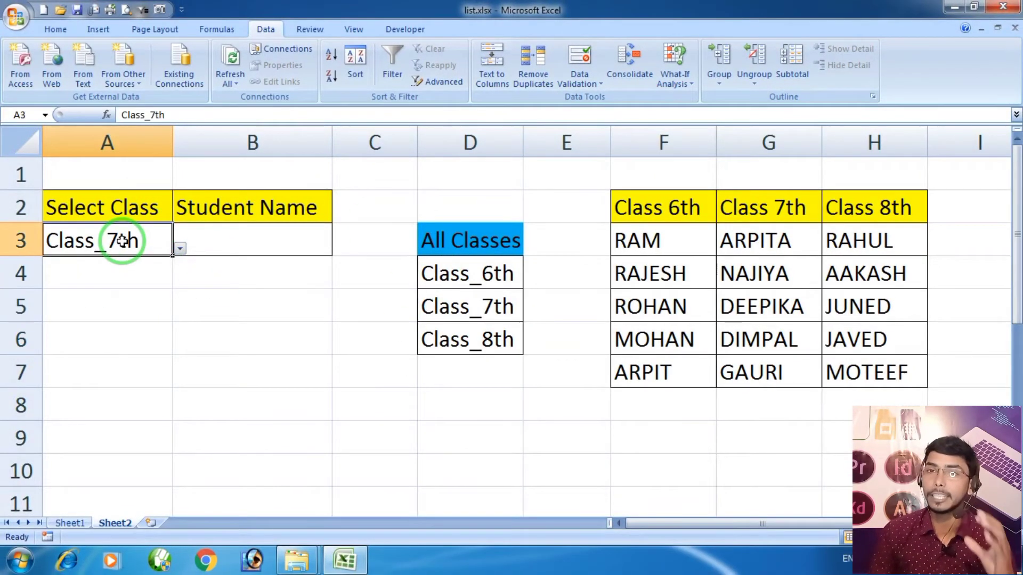
left_click(237, 231)
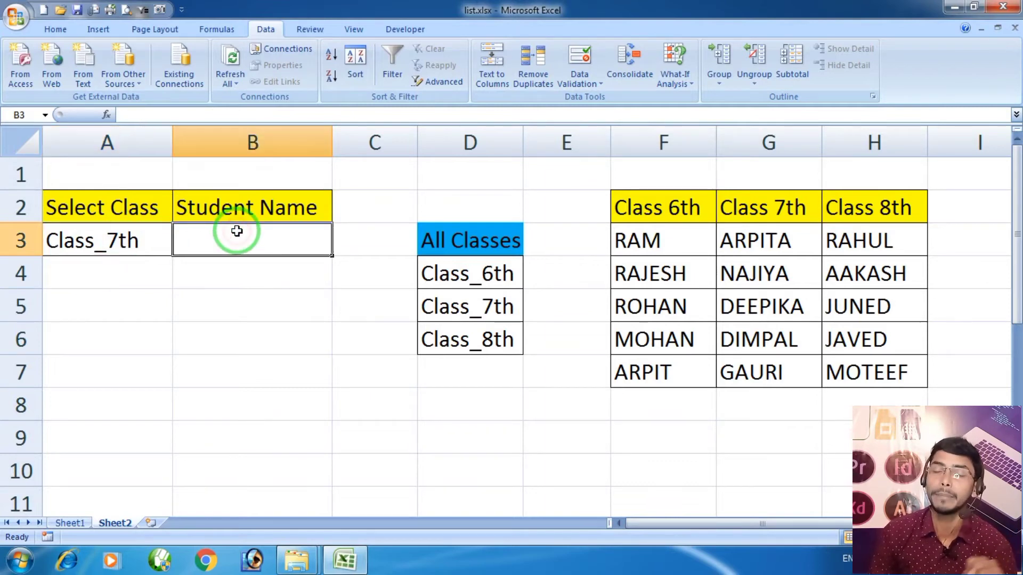
left_click(244, 323)
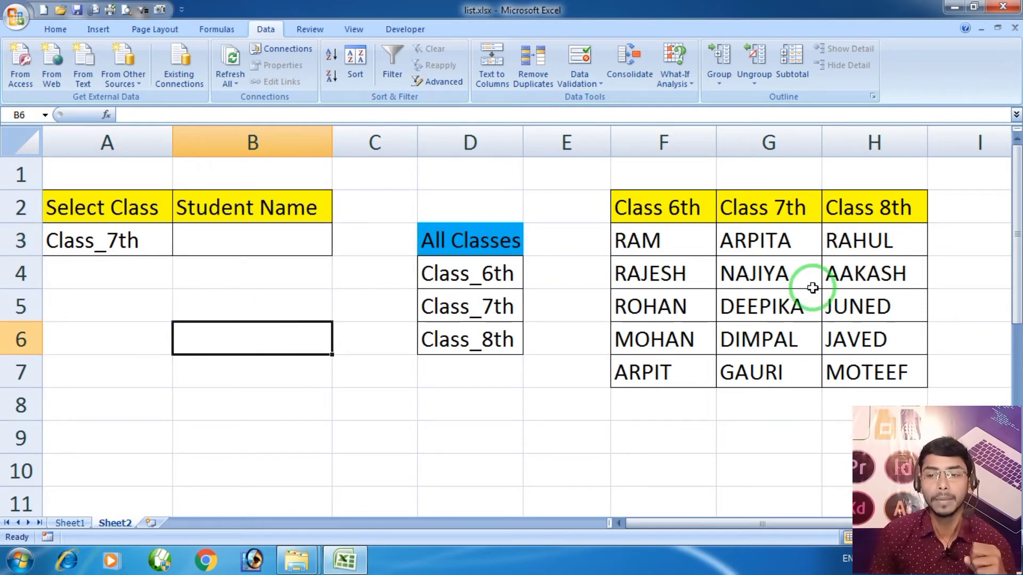
- Create named ranges from the student table F2:H7, using only the top row as names
left_click_drag(680, 205, 887, 380)
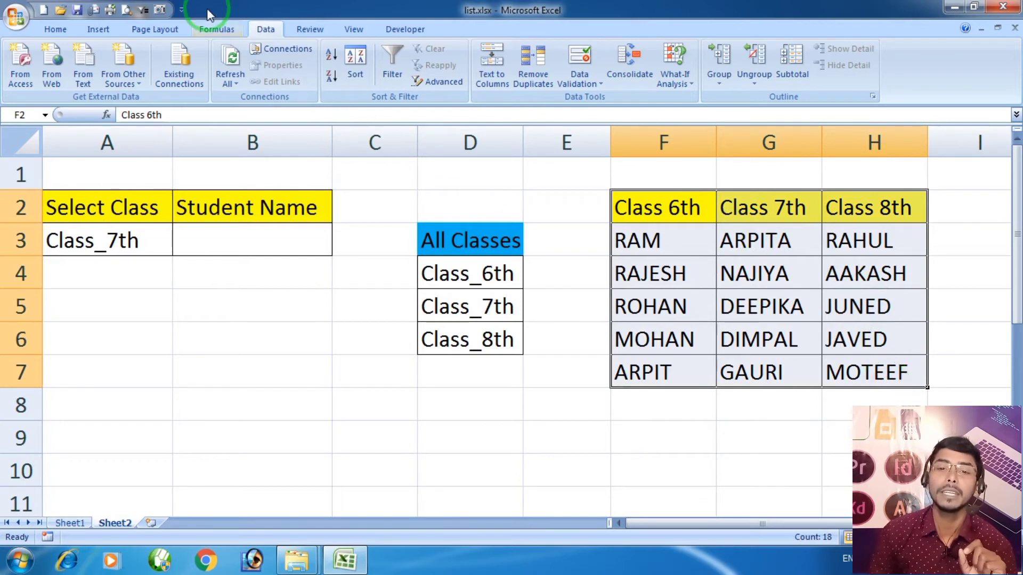
left_click(243, 30)
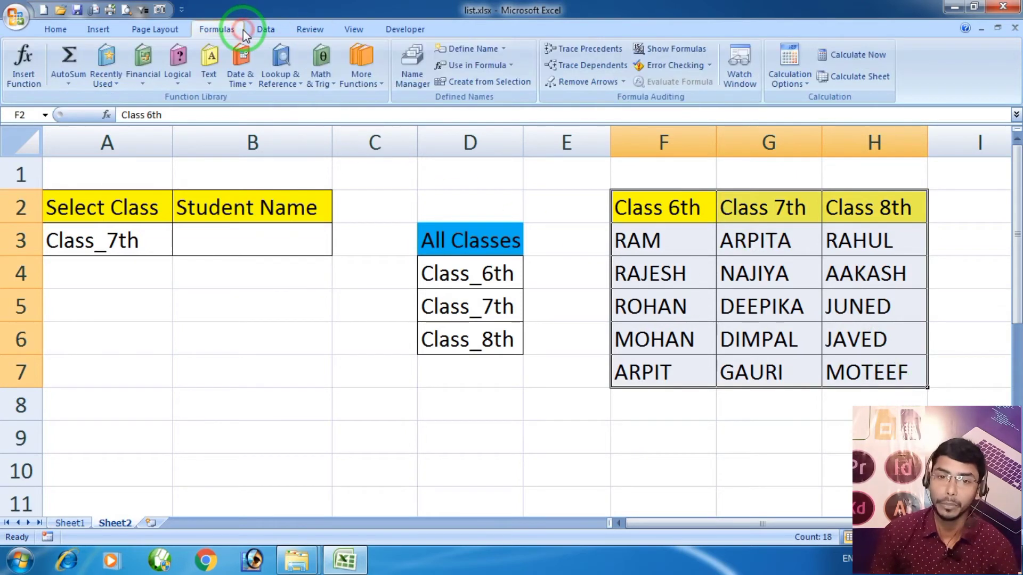
left_click(485, 85)
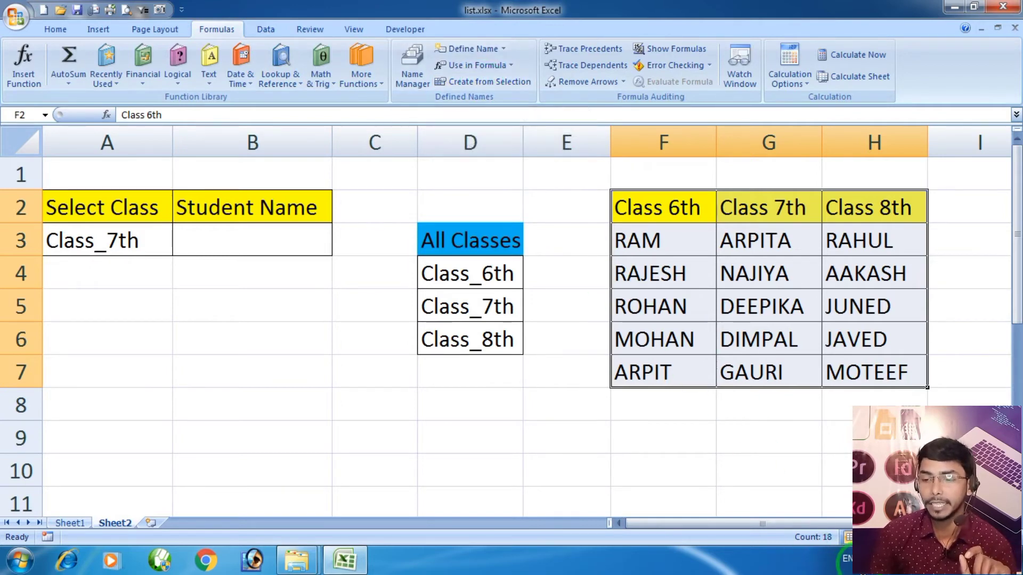
left_click(840, 559)
left_click(560, 445)
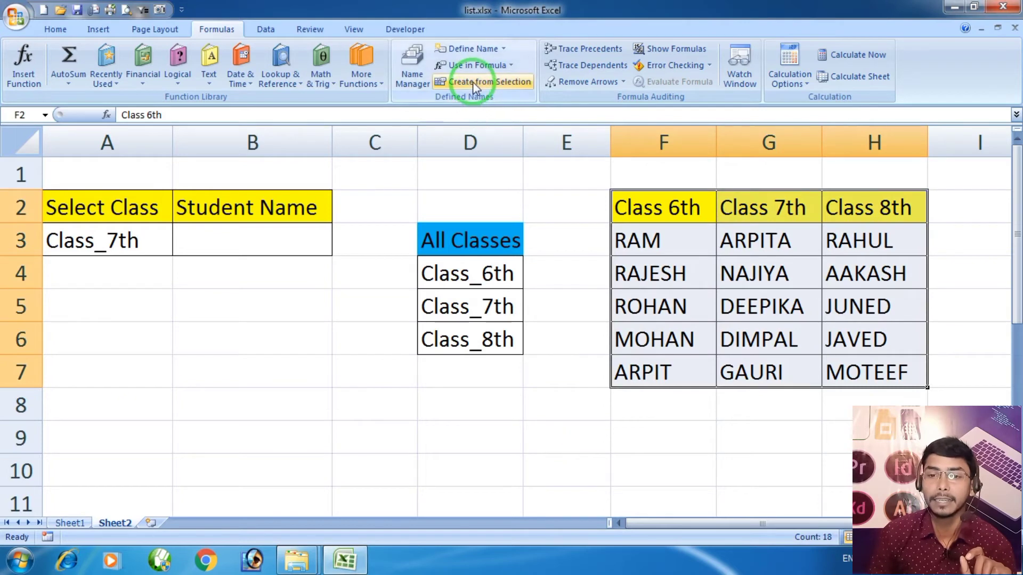
left_click(472, 81)
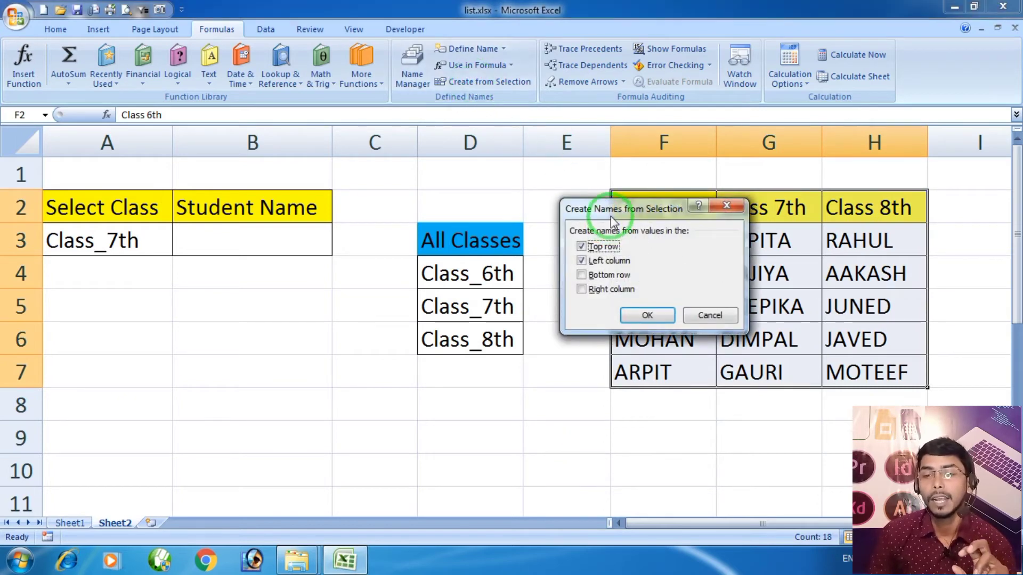
left_click_drag(617, 205, 467, 99)
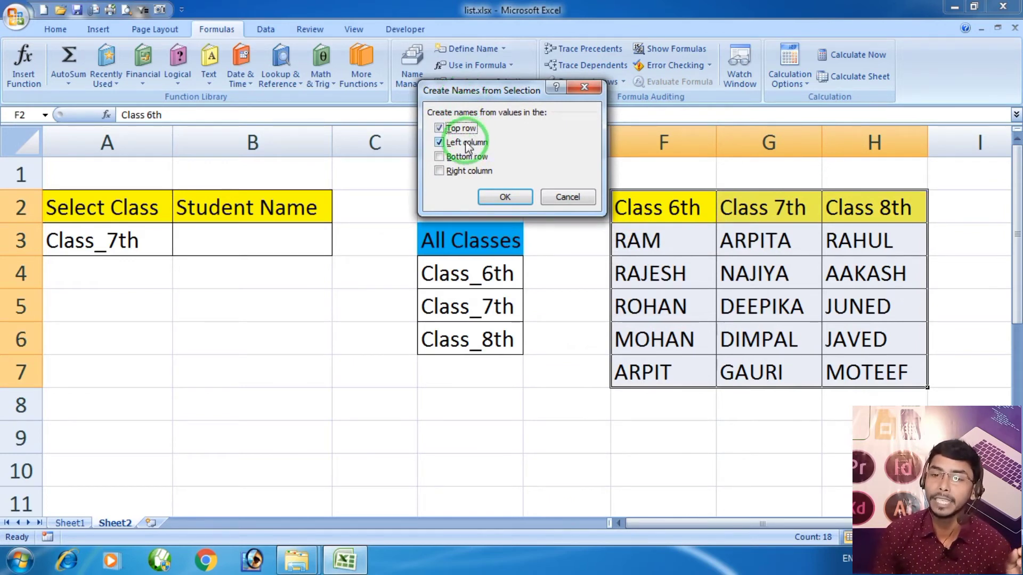
left_click(440, 143)
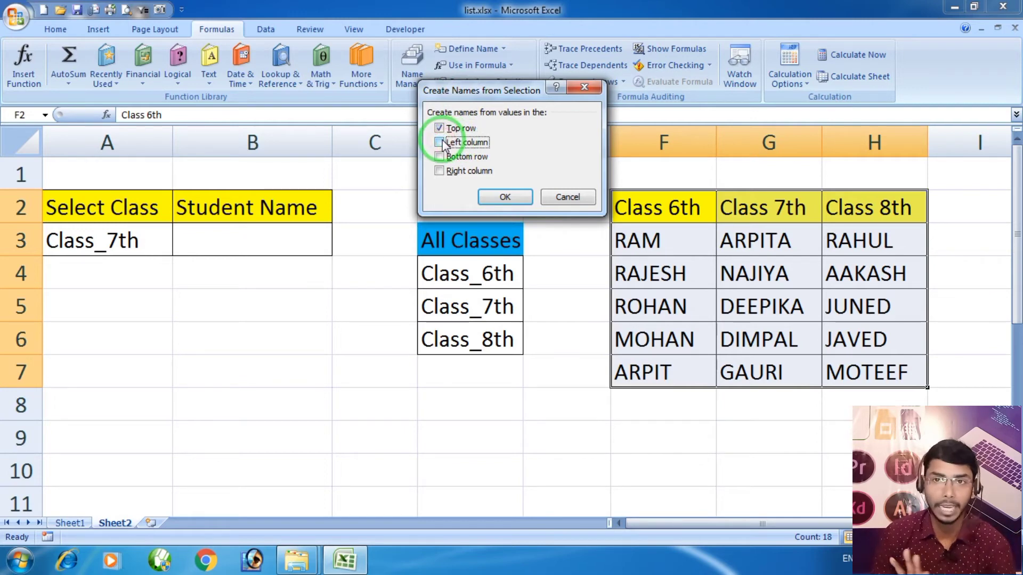
left_click(506, 197)
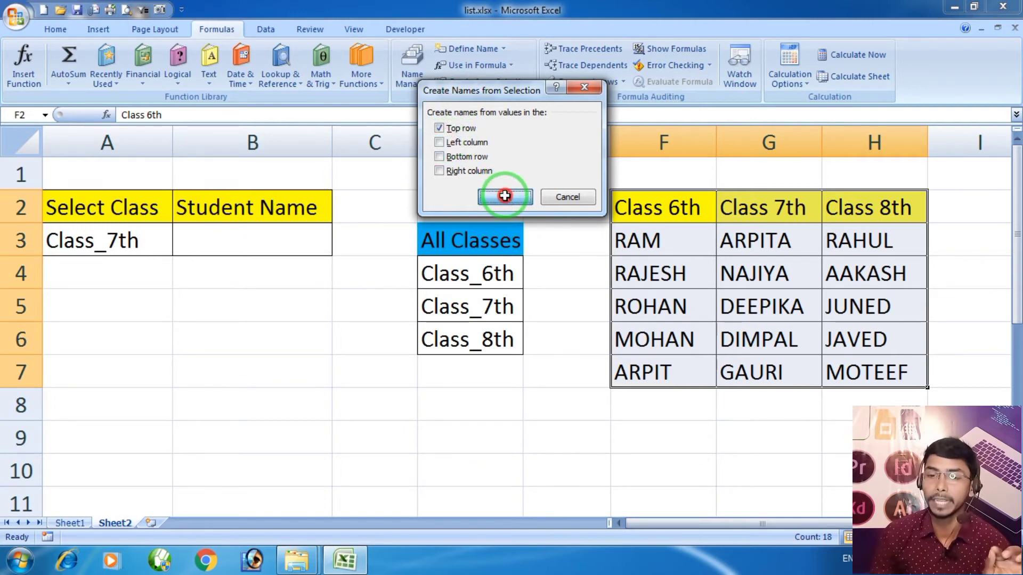
left_click(555, 218)
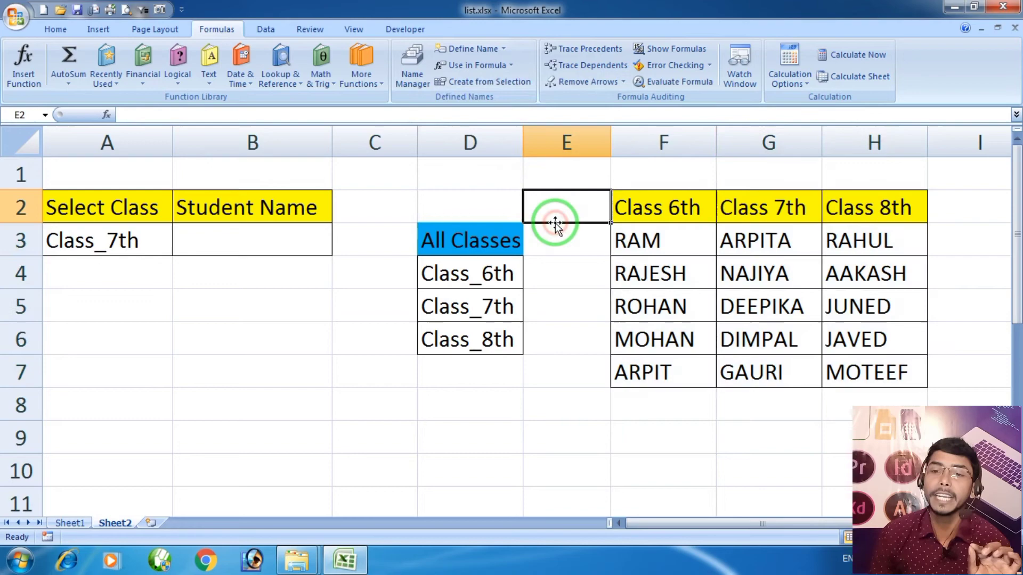
- Review the workbook's defined names and the ranges they refer to in the Name Manager
left_click(413, 74)
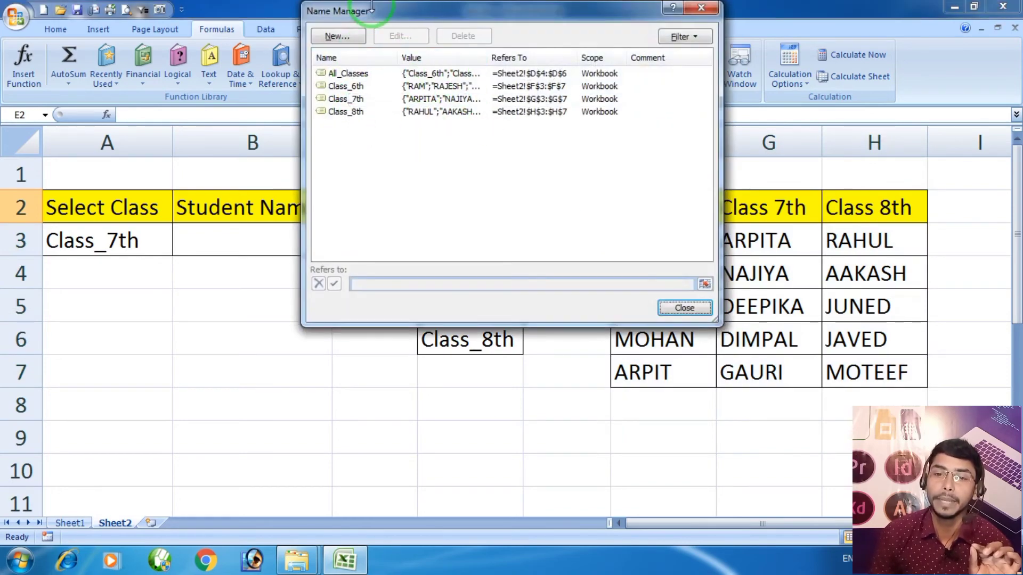
left_click_drag(382, 18, 670, 46)
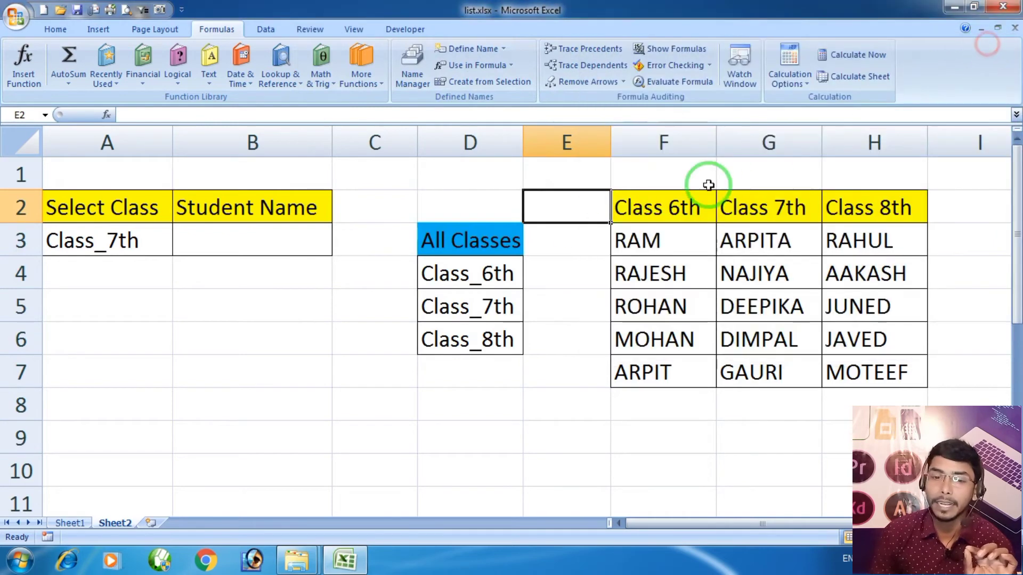
left_click(989, 44)
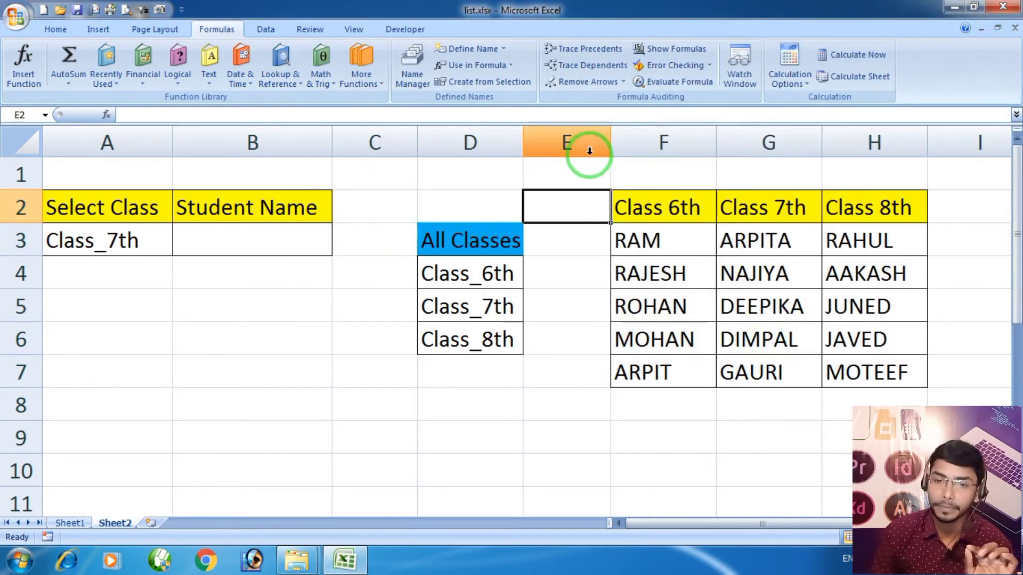
- Start a data validation rule for the Student Name cell B3 that allows a List with an in-cell dropdown
left_click(263, 30)
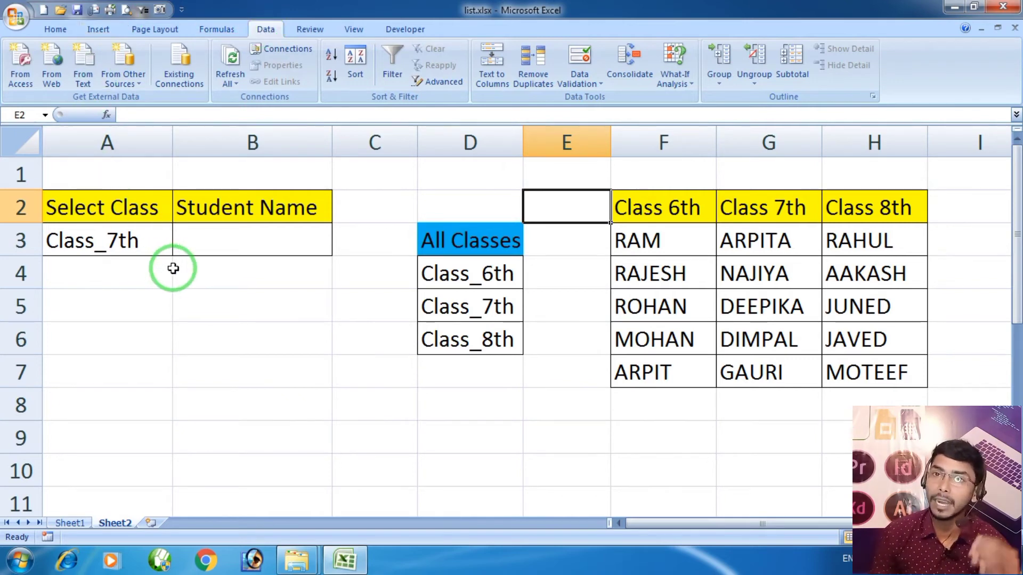
left_click(237, 303)
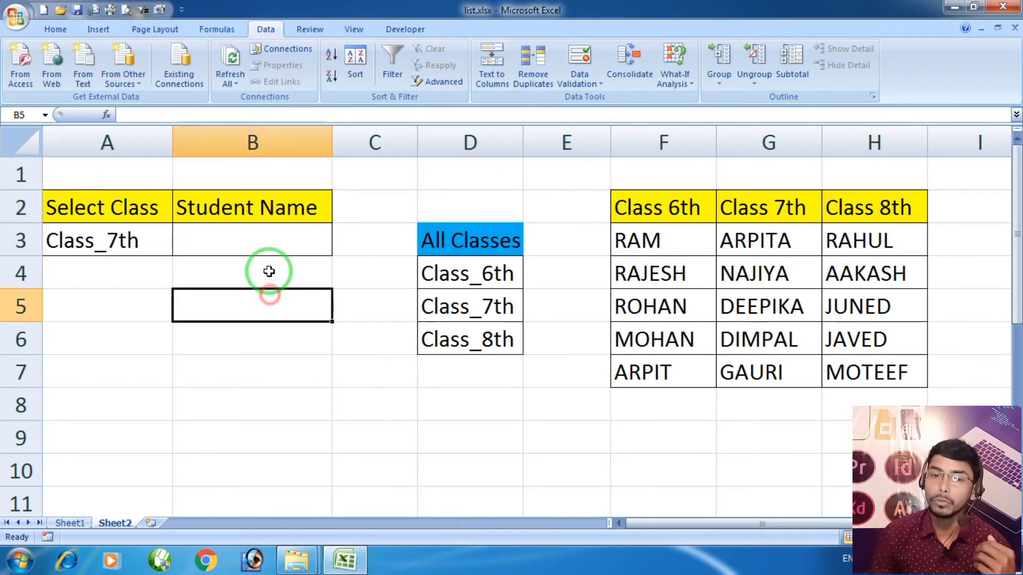
left_click(265, 239)
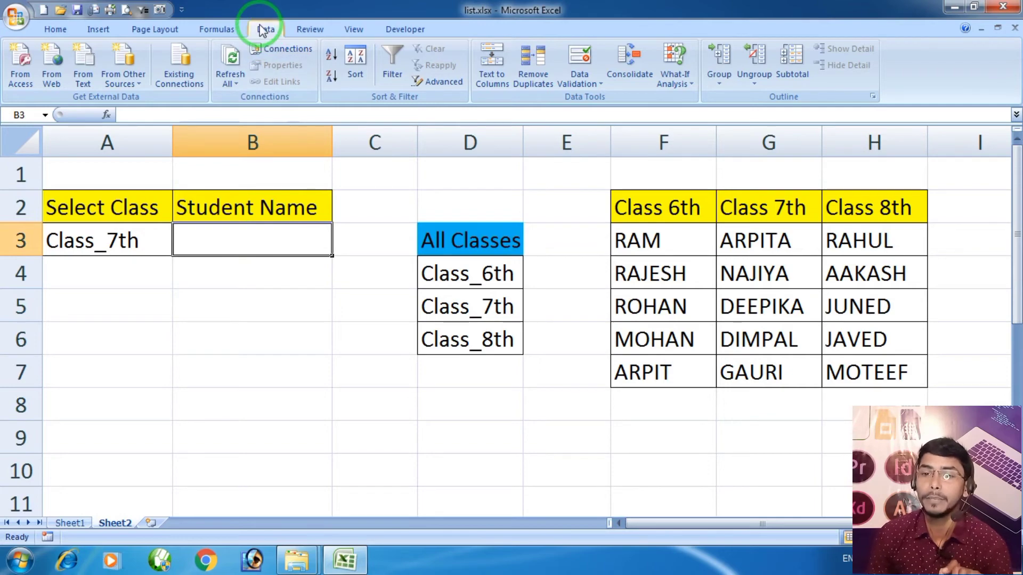
left_click(578, 58)
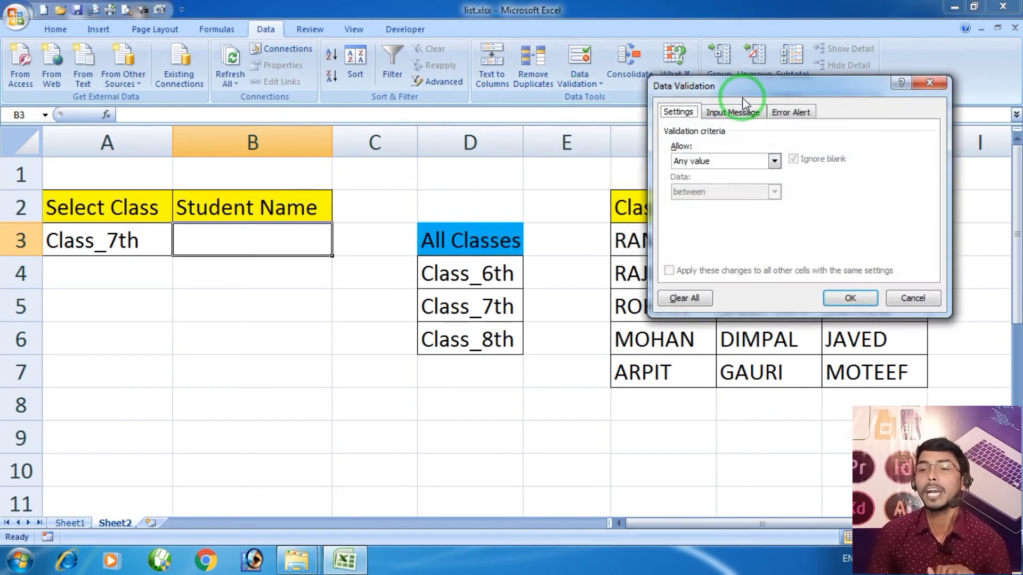
left_click_drag(744, 95, 646, 79)
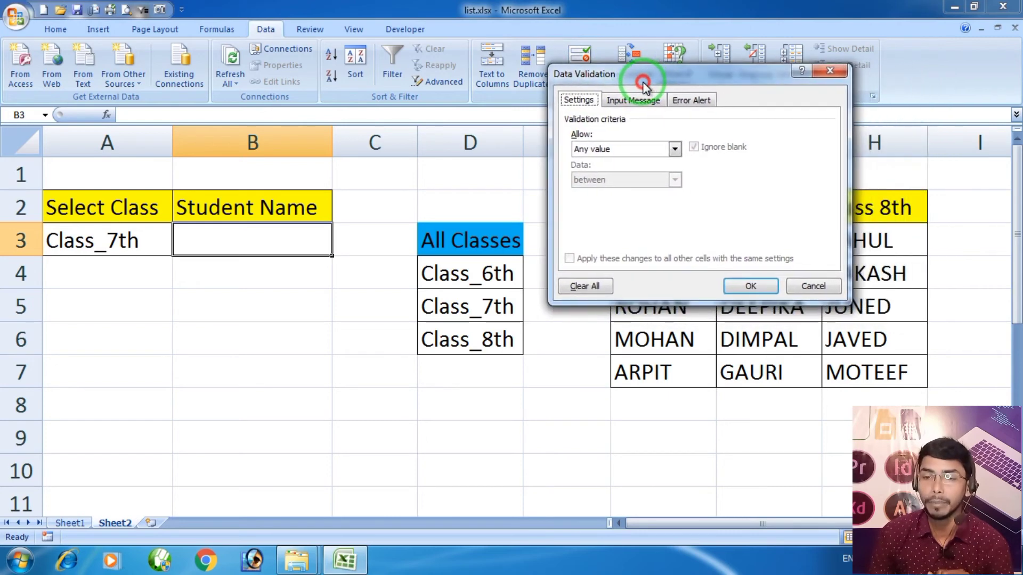
left_click(618, 151)
left_click(607, 189)
left_click(582, 211)
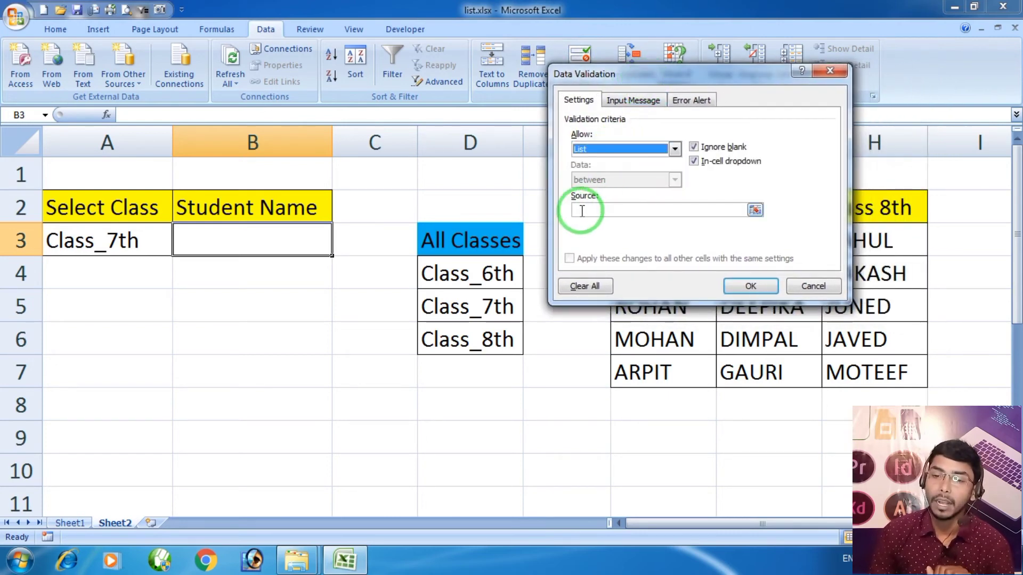
- Set the list source for B3 to =indirect($A$3) and apply the validation rule
left_click(582, 211)
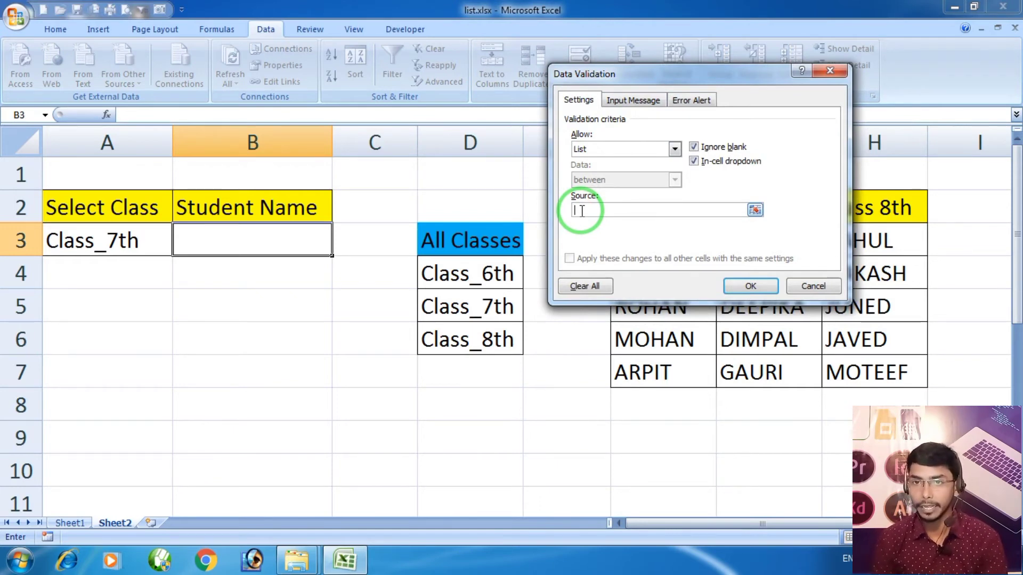
type("=Indire")
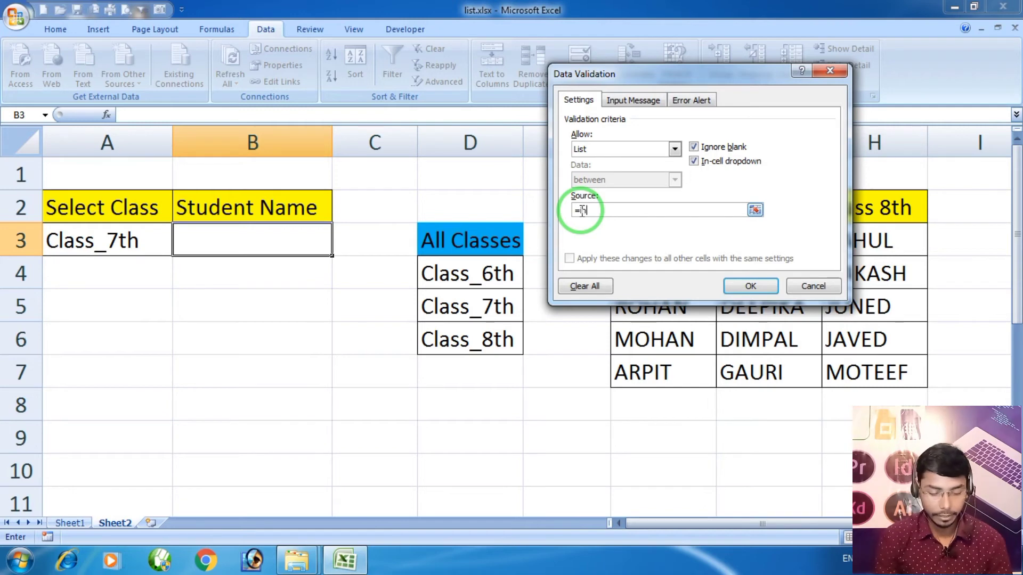
type("ct")
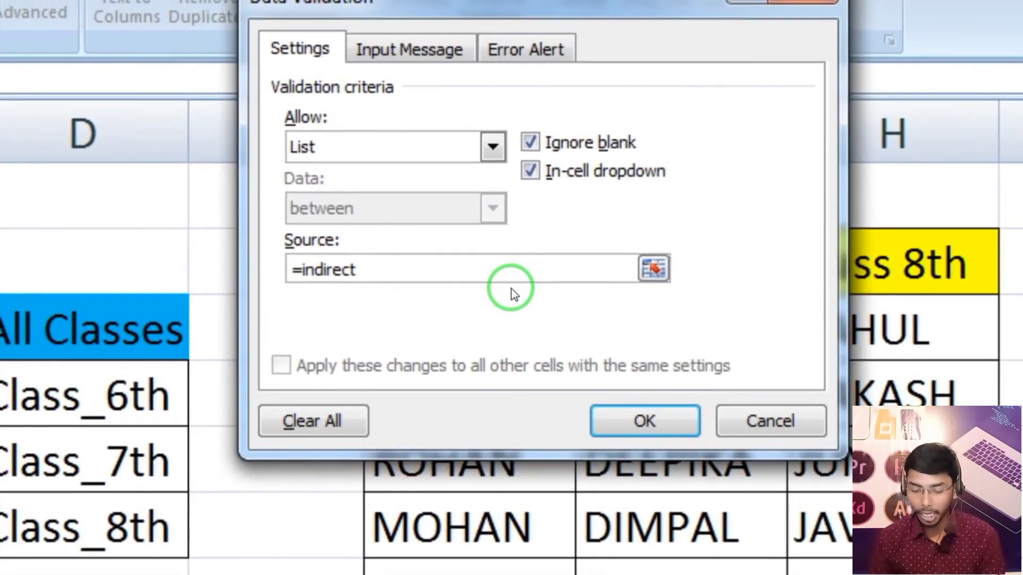
type("(")
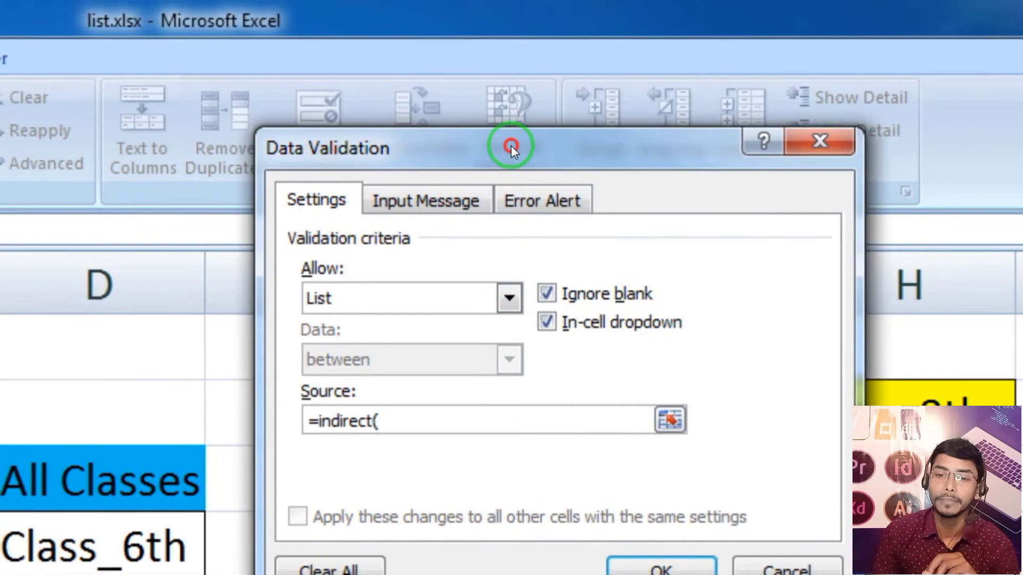
left_click_drag(510, 146, 115, 187)
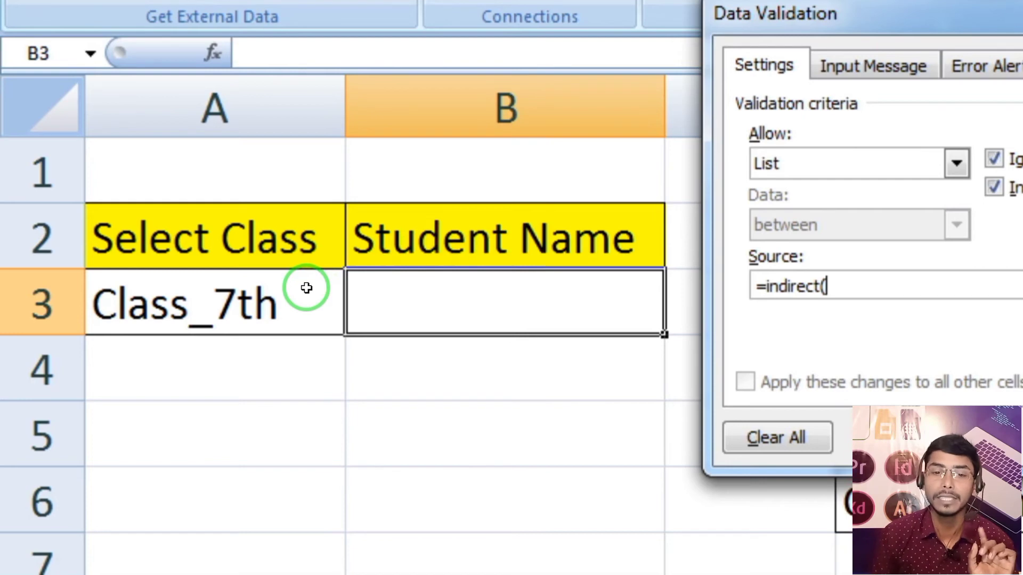
left_click(307, 288)
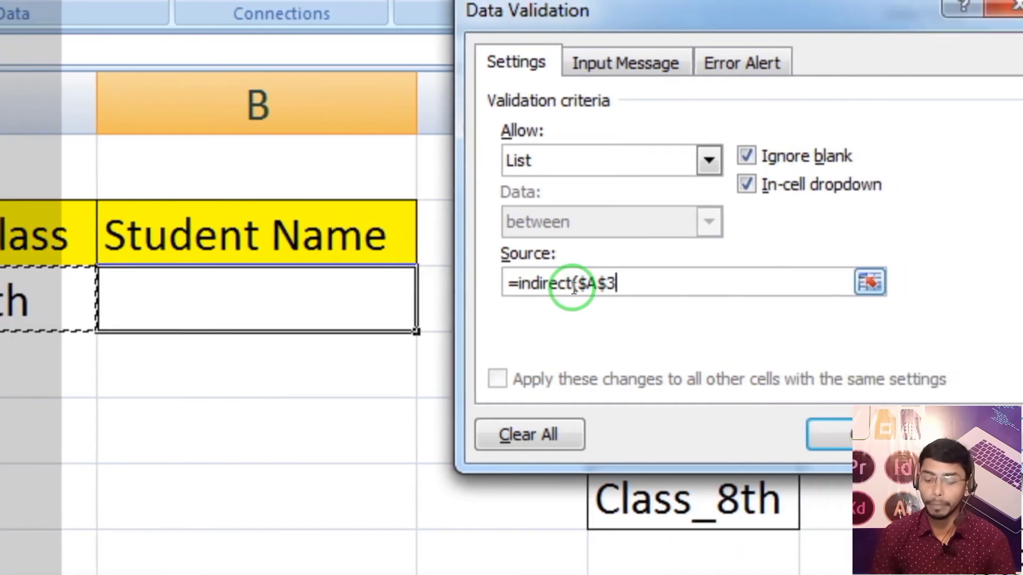
type(")")
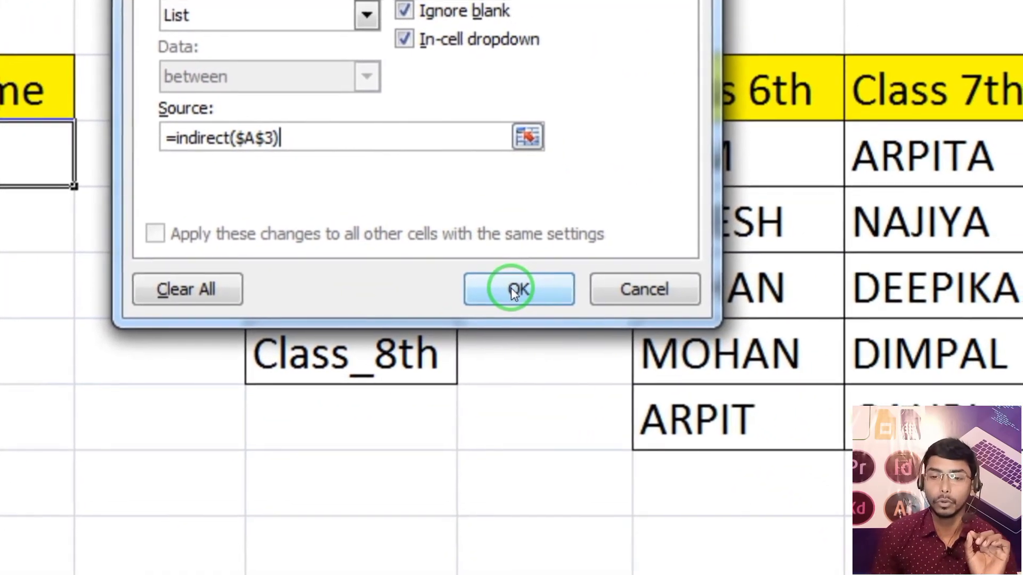
left_click(510, 288)
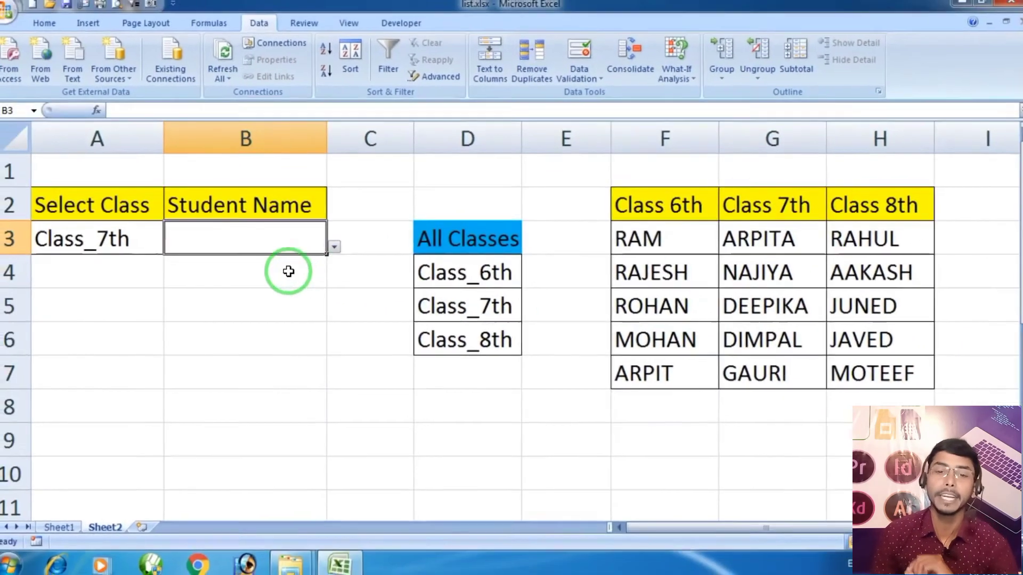
- Test the dependent list by choosing Class_8th in A3 and the fourth student offered in B3
left_click(138, 246)
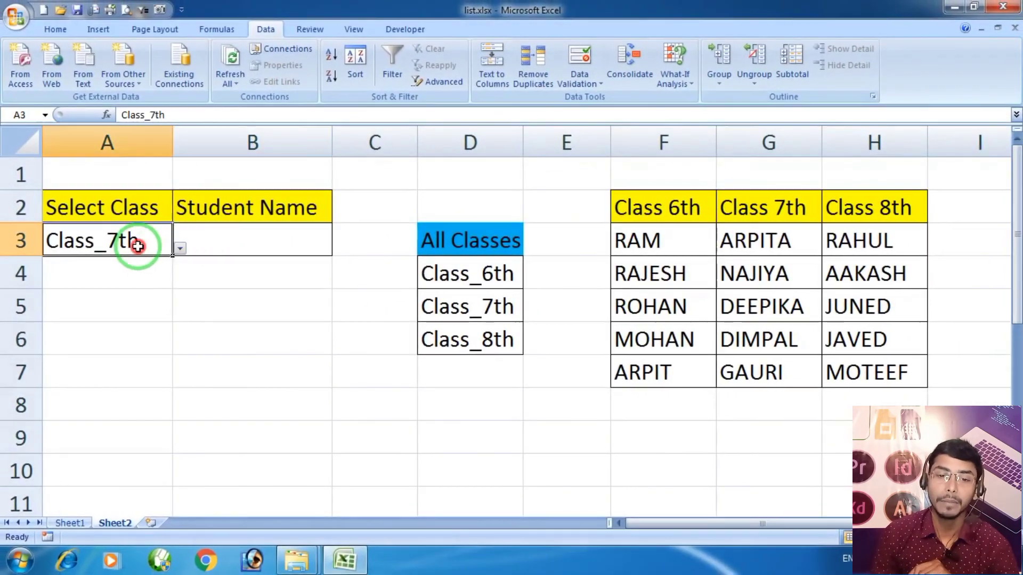
left_click(180, 248)
left_click(173, 308)
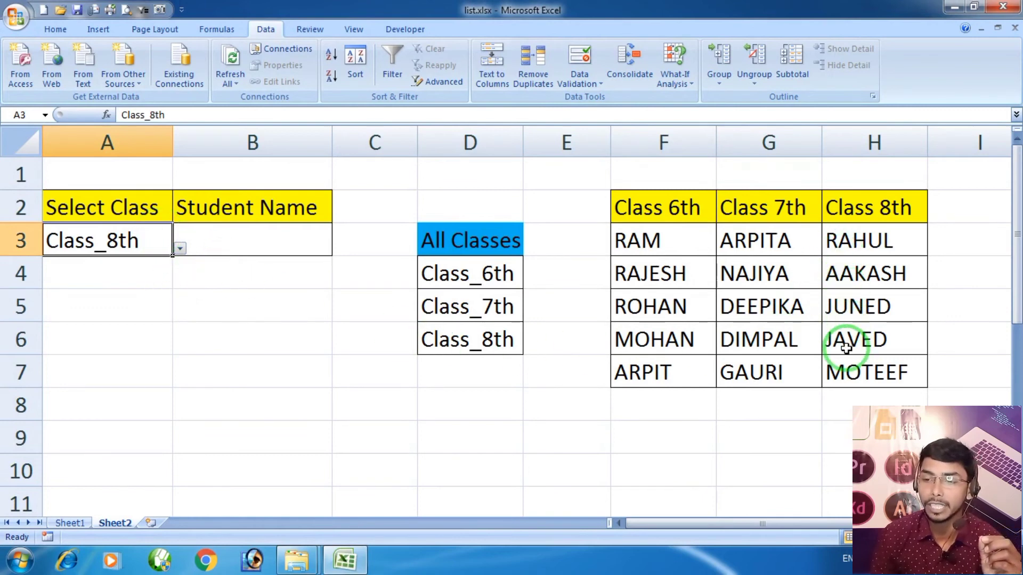
left_click(310, 235)
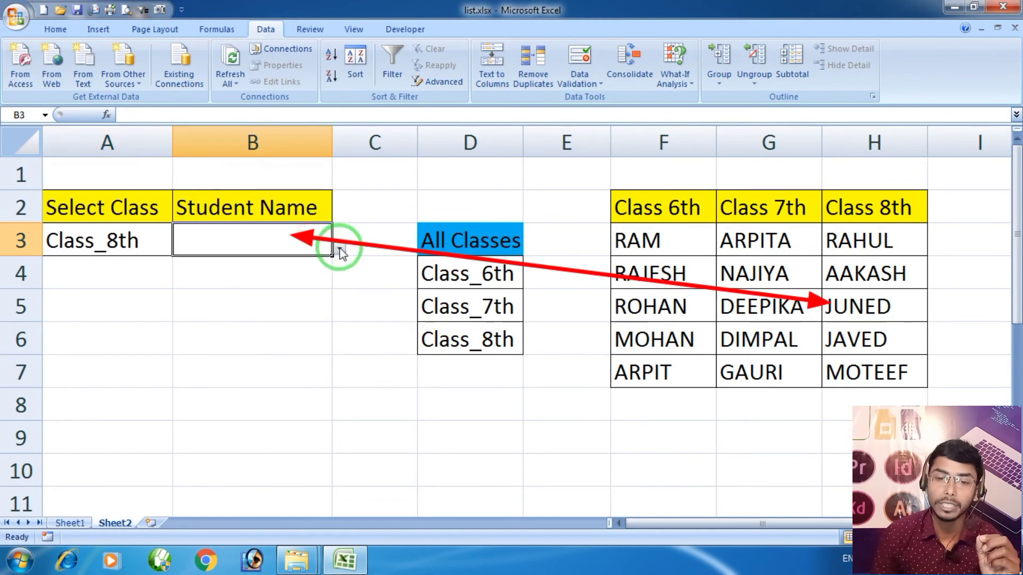
left_click(339, 249)
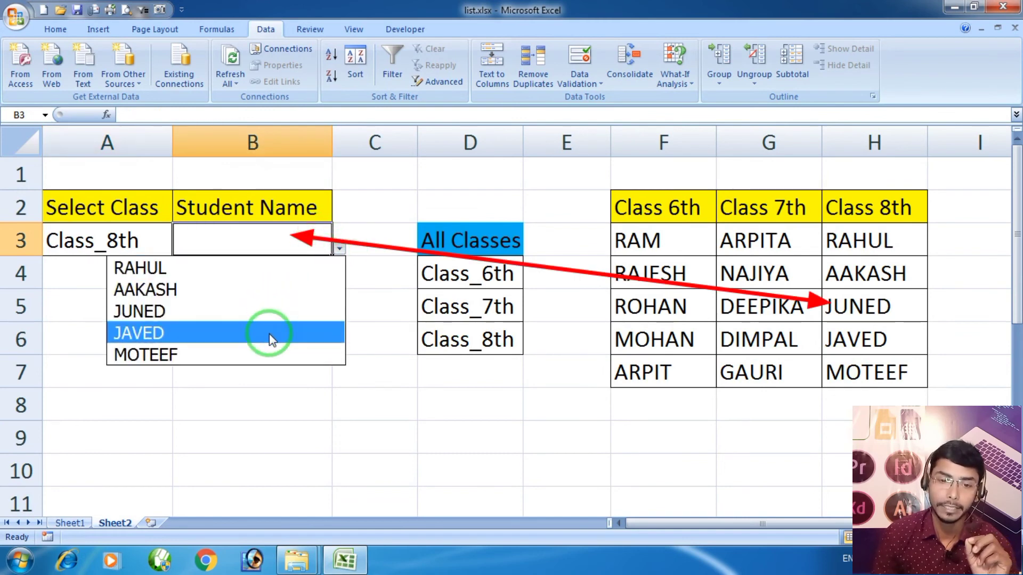
left_click(272, 336)
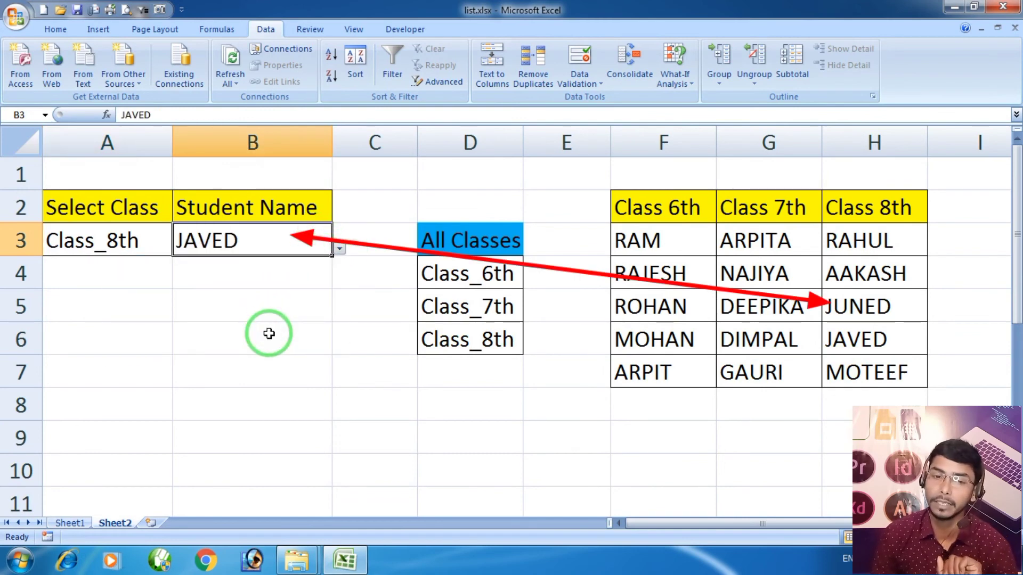
- Switch A3 to Class_7th, compare with the names in G3:G7, and choose the third student offered in B3
left_click(154, 248)
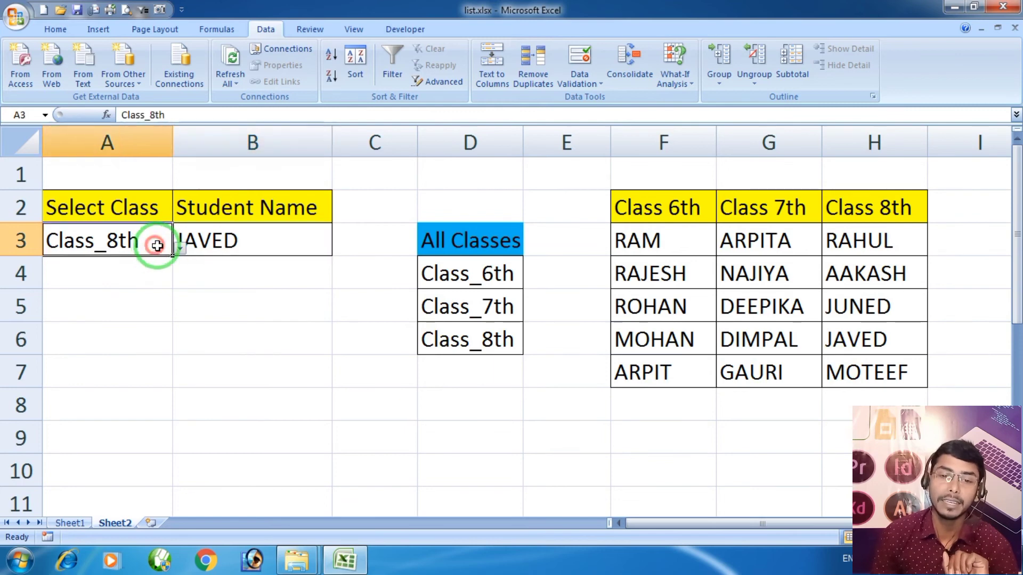
left_click(179, 248)
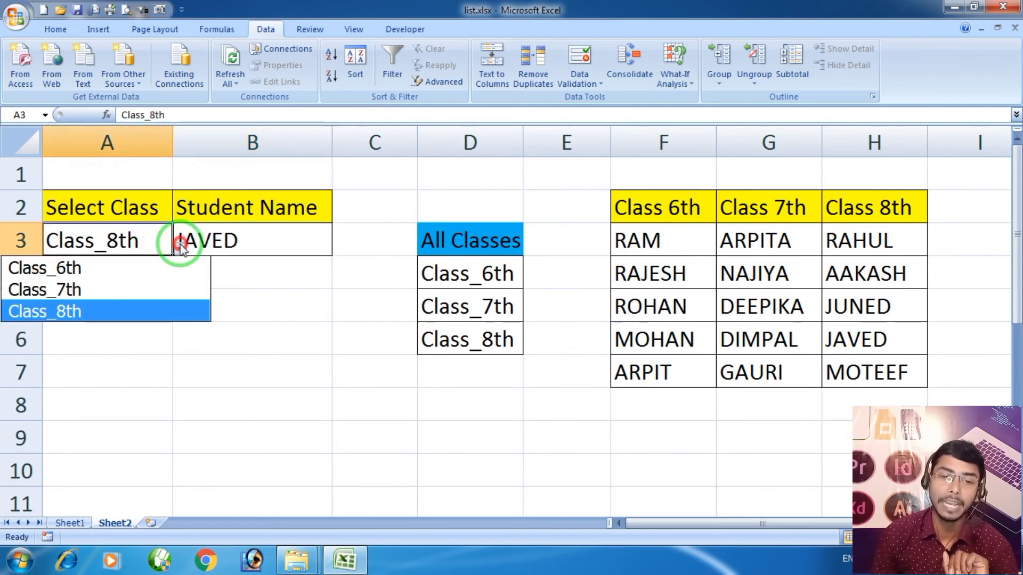
left_click(172, 284)
left_click_drag(738, 243, 750, 376)
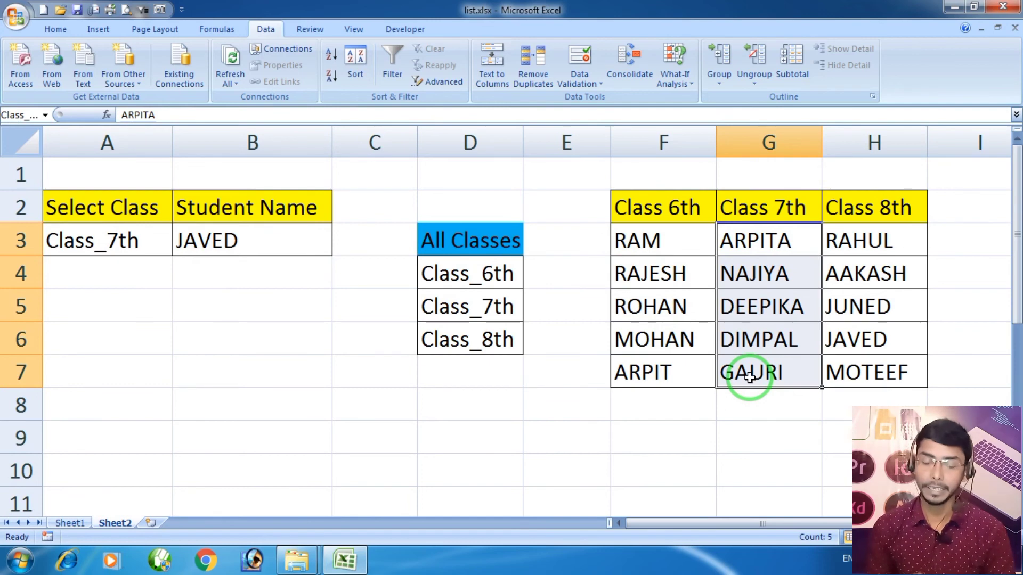
left_click(258, 246)
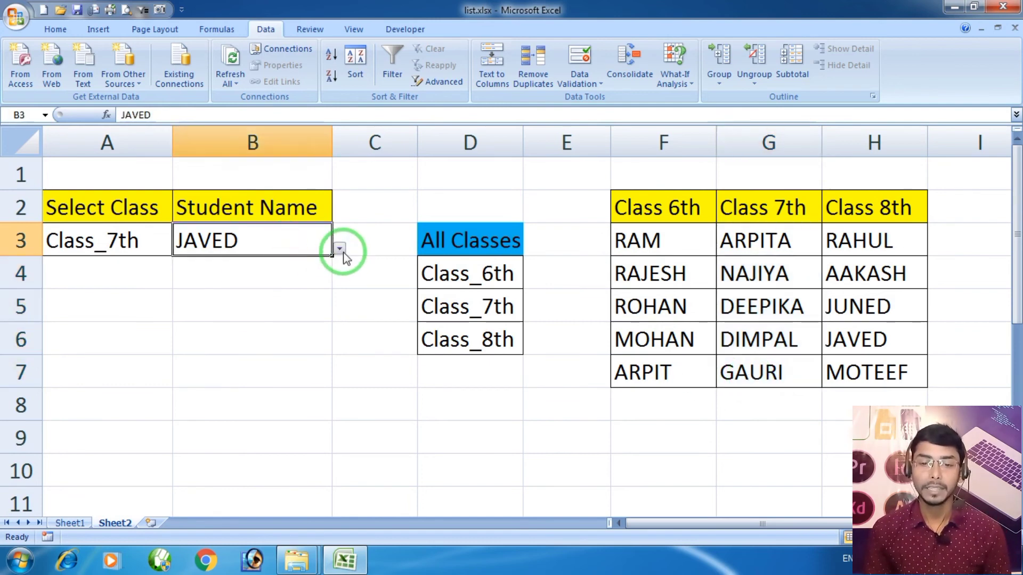
left_click(340, 250)
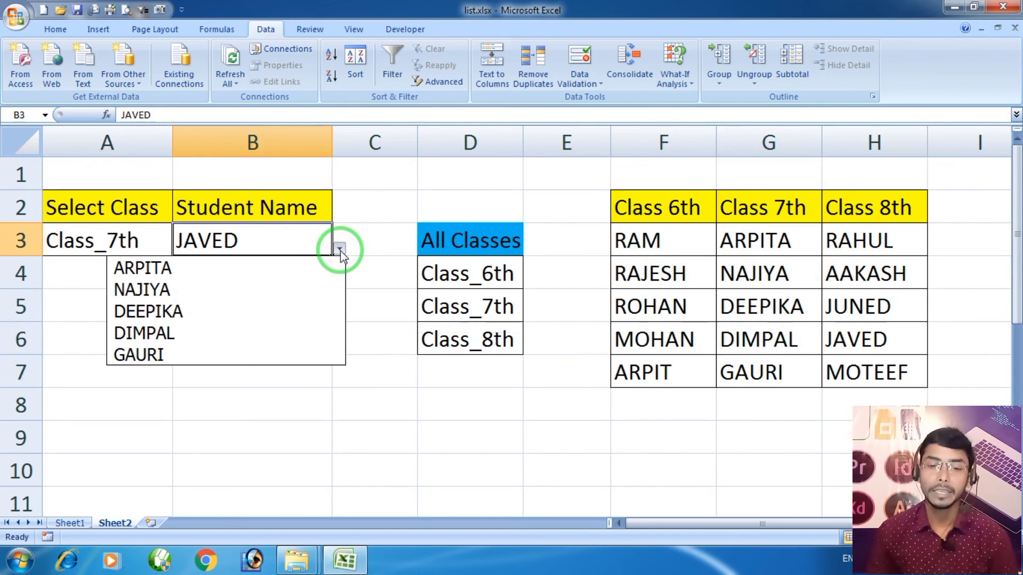
left_click(178, 318)
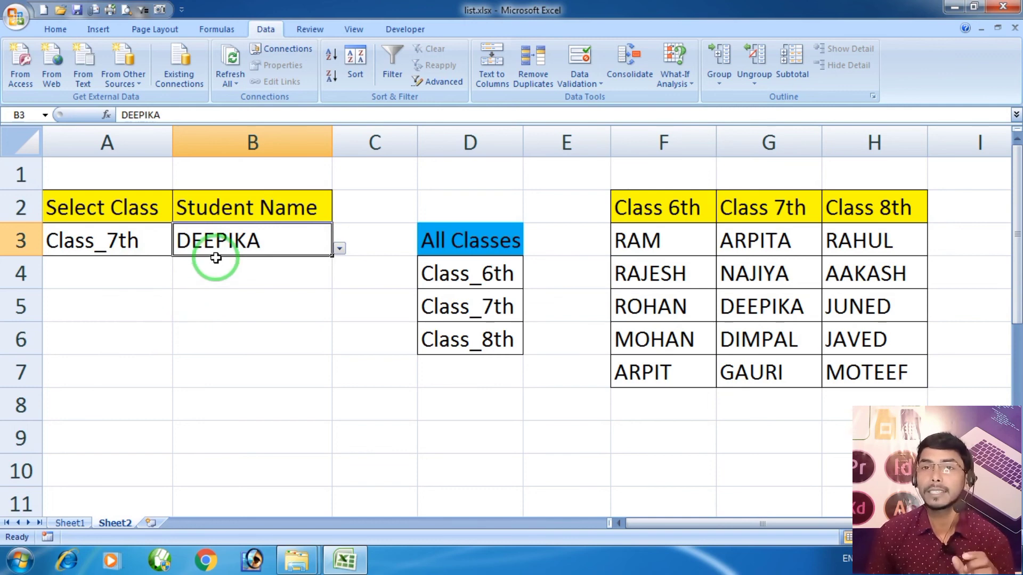
- Switch A3 to Class_6th and choose the third student from the drop-down list in B3
left_click(133, 240)
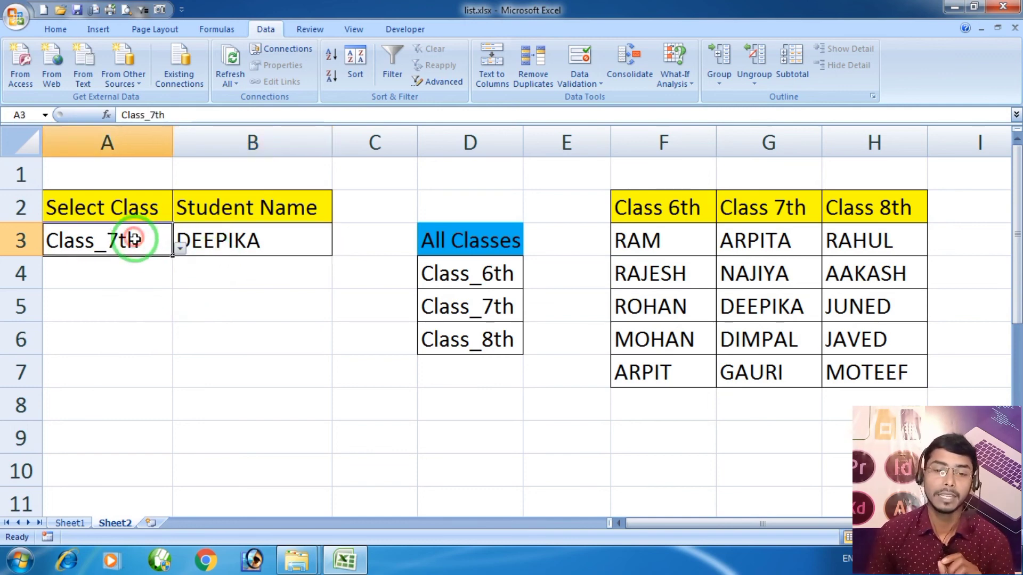
left_click(177, 254)
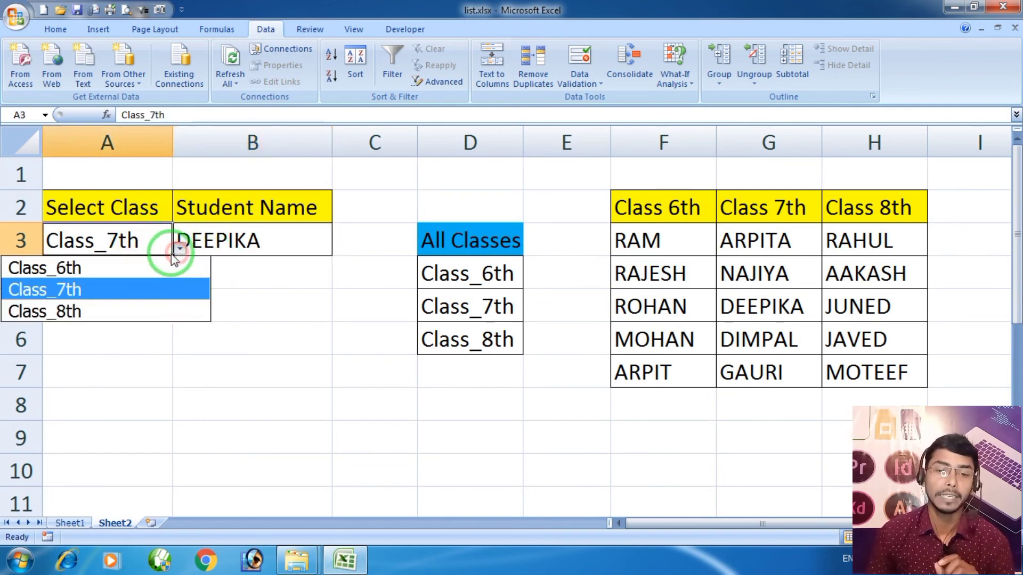
left_click(139, 268)
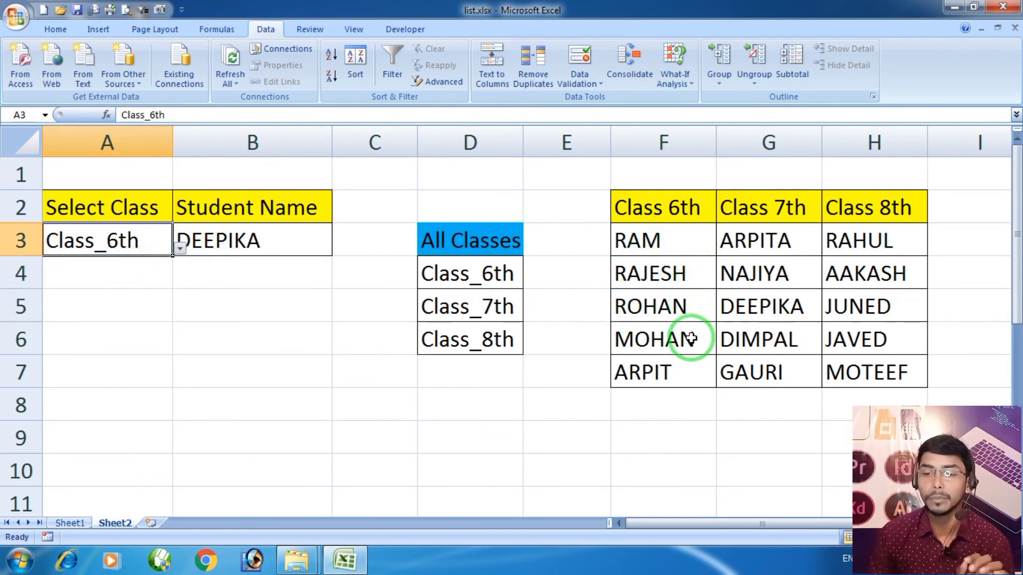
left_click(319, 248)
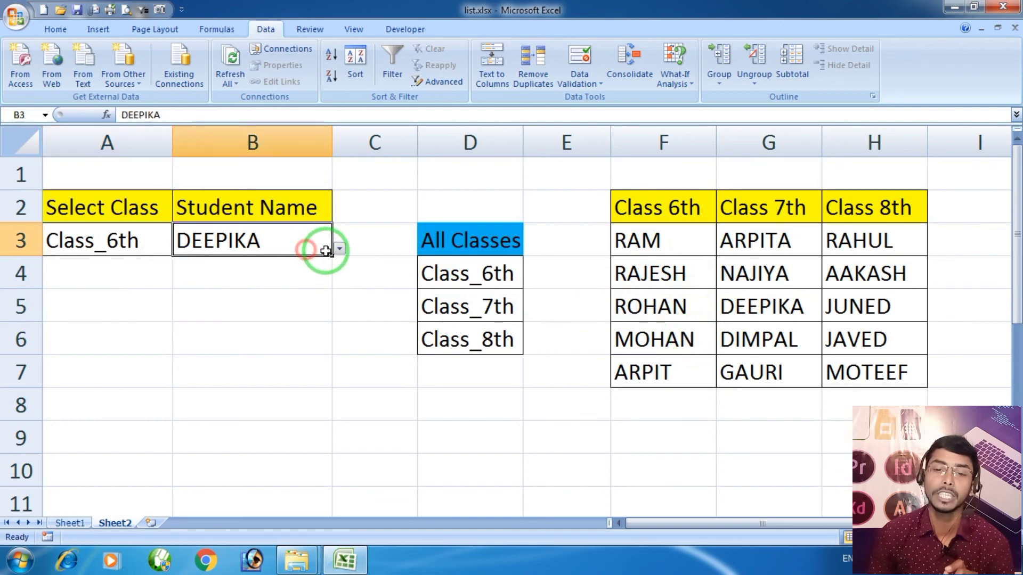
left_click(339, 248)
left_click(274, 318)
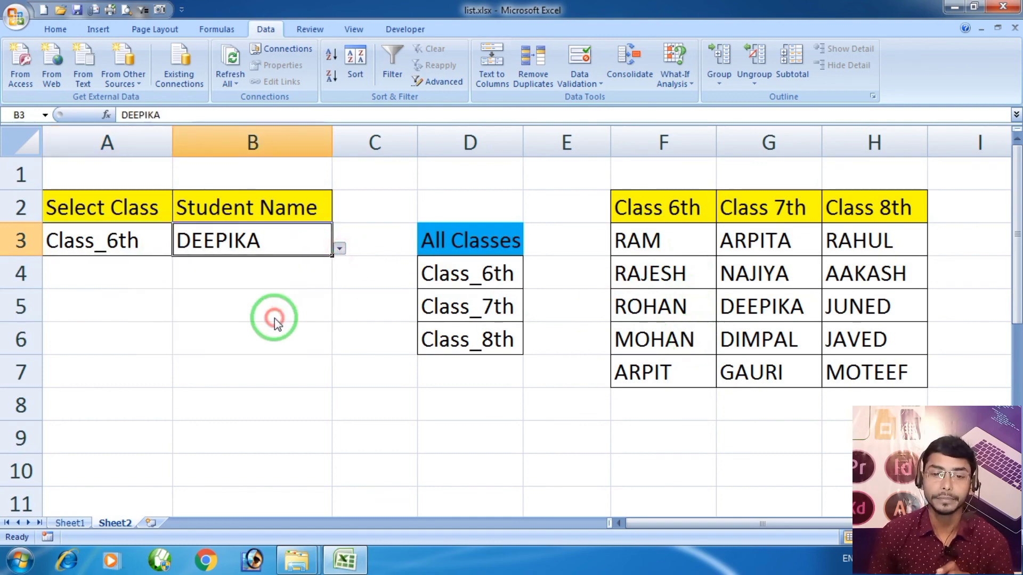